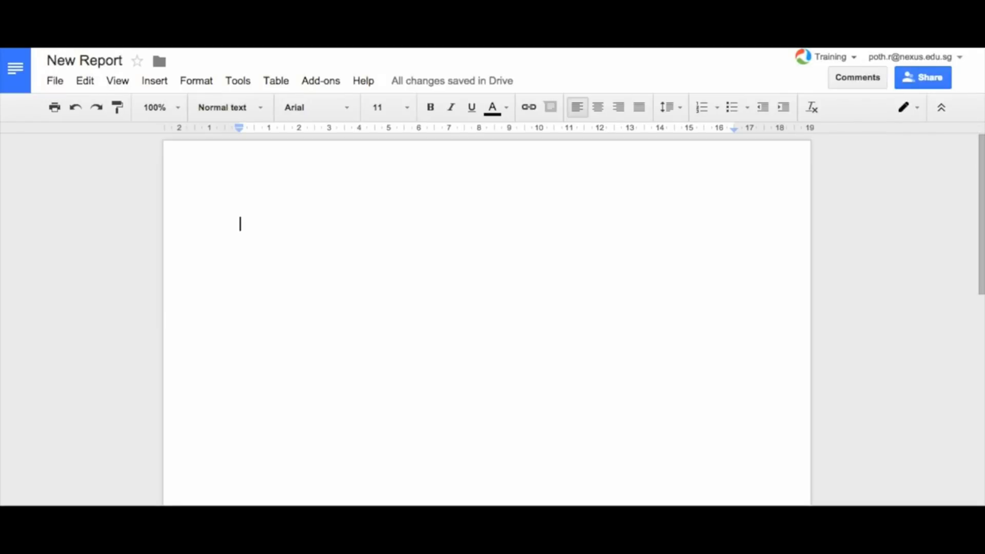
# Insert a 3 x 3 table into the blank document
pyautogui.click(276, 81)
pyautogui.press('Down')
pyautogui.press('Right')
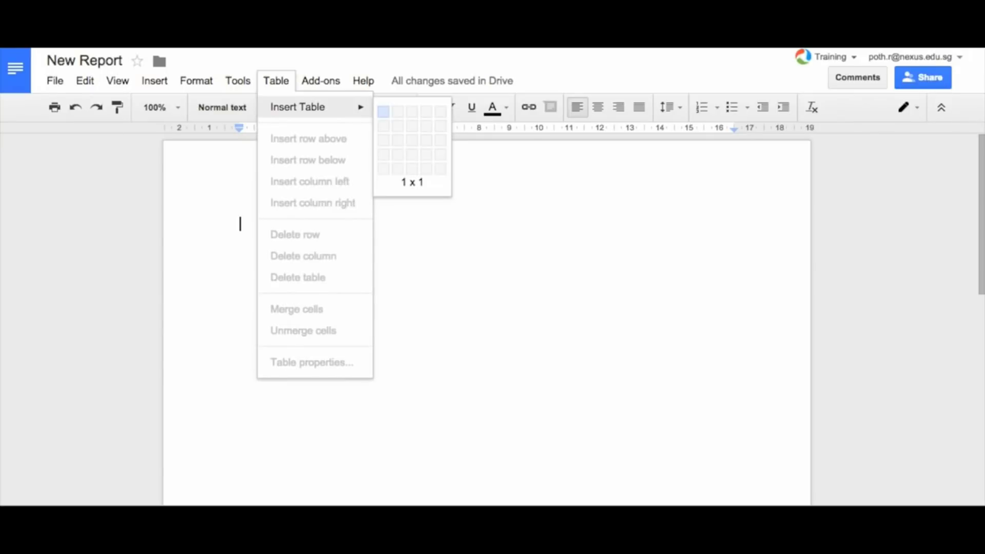
pyautogui.press('Left')
pyautogui.press('Right')
pyautogui.press('Right')
pyautogui.press('Right')
pyautogui.press('Down')
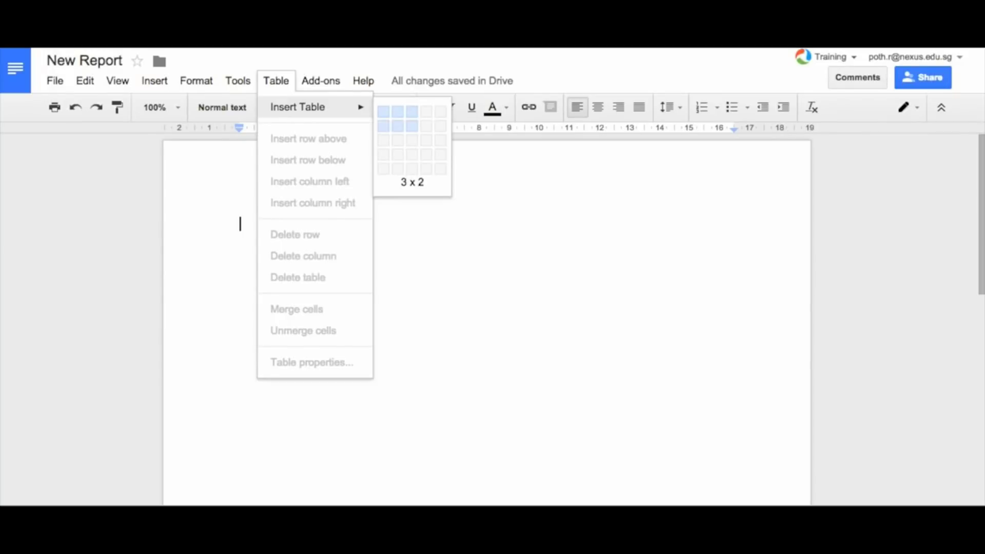
pyautogui.press('Down')
pyautogui.press('Return')
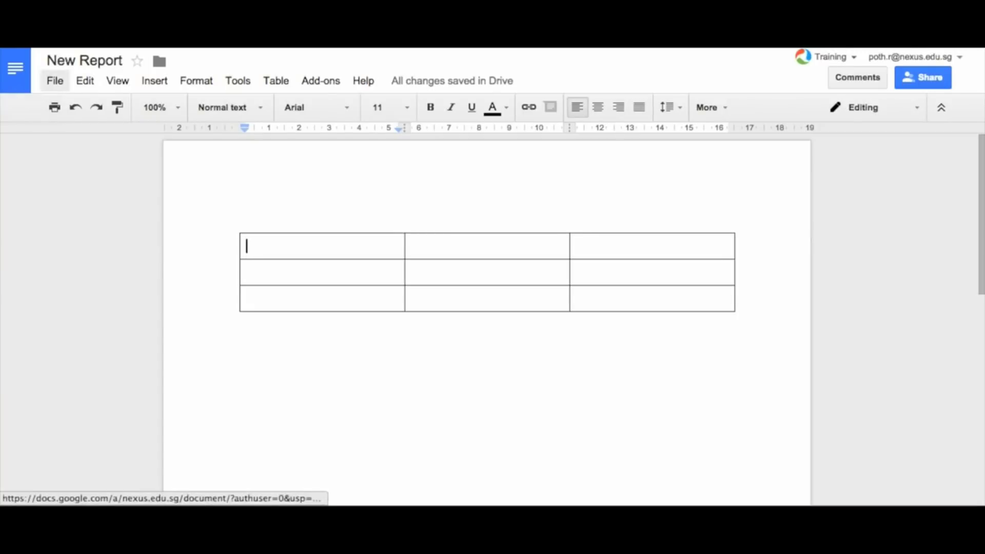
# Set the page's top, bottom, left and right margins to 1 cm each
pyautogui.click(55, 81)
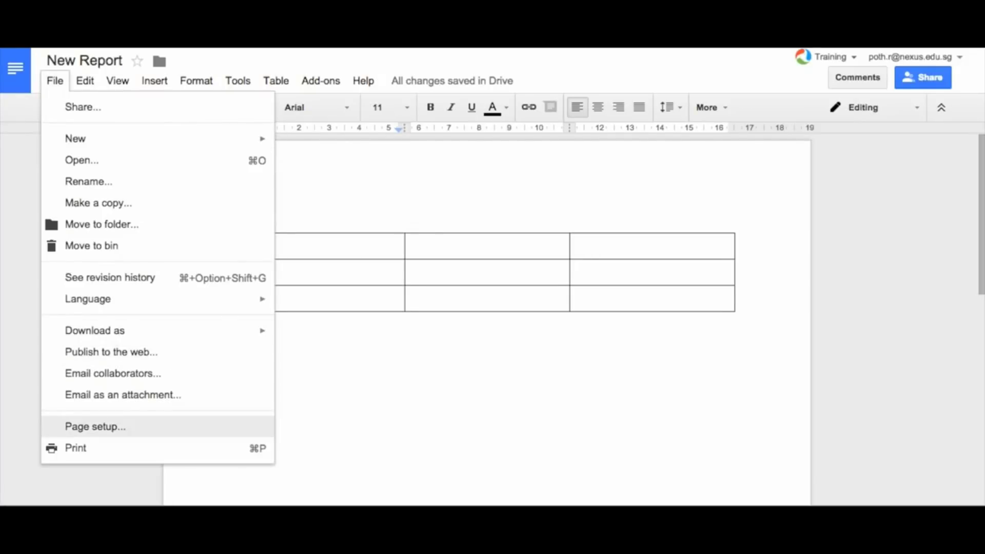
pyautogui.click(95, 427)
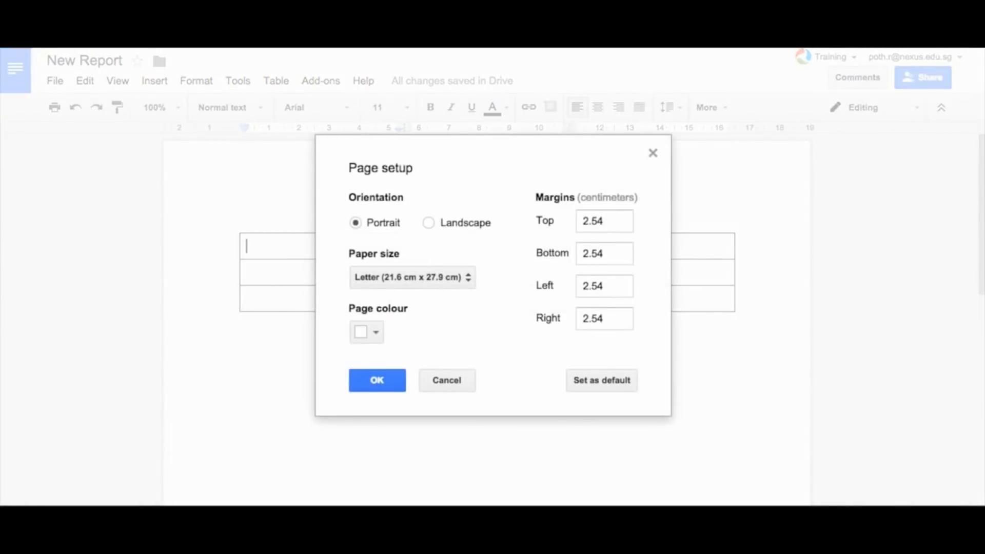
pyautogui.click(606, 221)
pyautogui.press('BackSpace')
pyautogui.press('BackSpace')
pyautogui.press('BackSpace')
pyautogui.press('BackSpace')
pyautogui.write('1')
pyautogui.press('Tab')
pyautogui.write('1')
pyautogui.press('Tab')
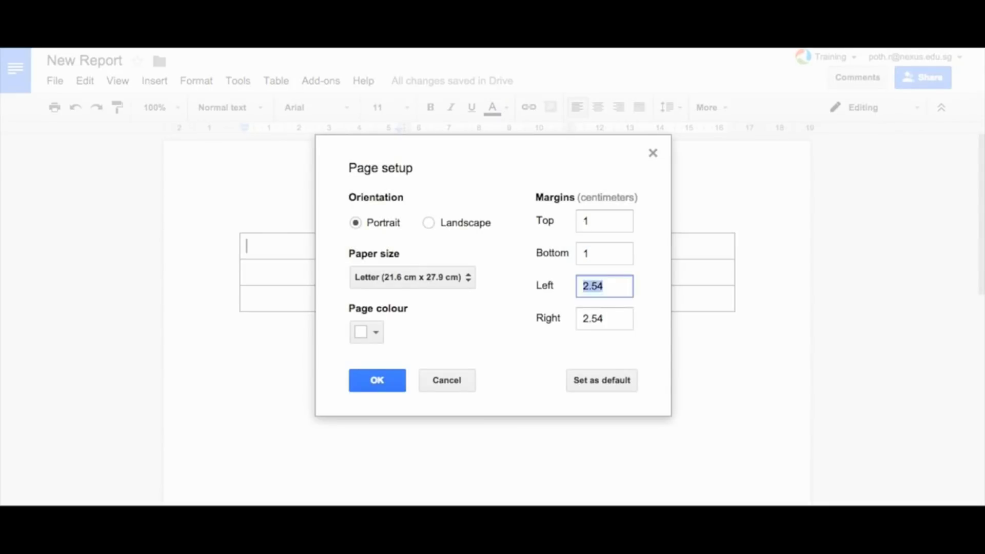
pyautogui.write('1')
pyautogui.press('Tab')
pyautogui.write('1')
pyautogui.press('Return')
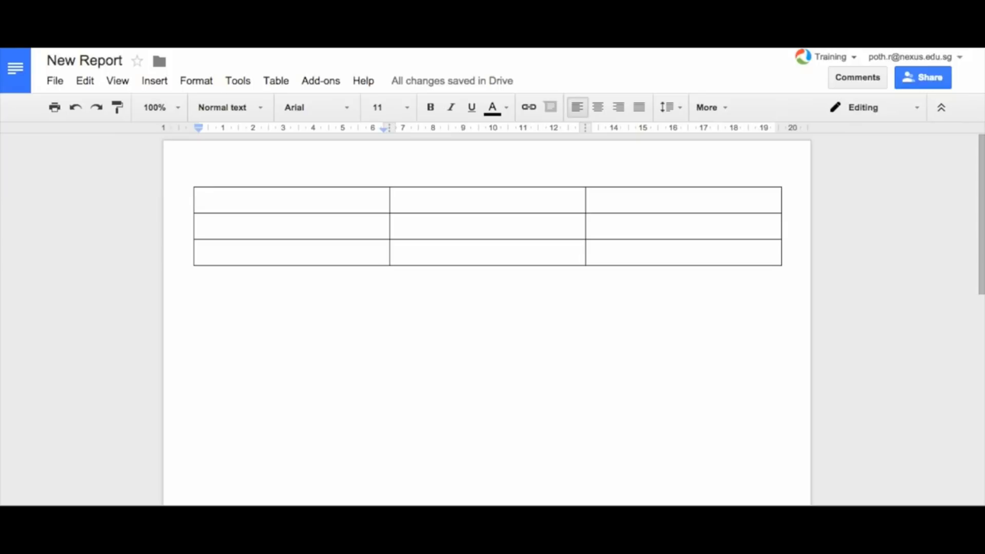
# Merge the first two cells of the table's top row
pyautogui.hotkey('shift', 'Right')
pyautogui.hotkey('shift', 'Right')
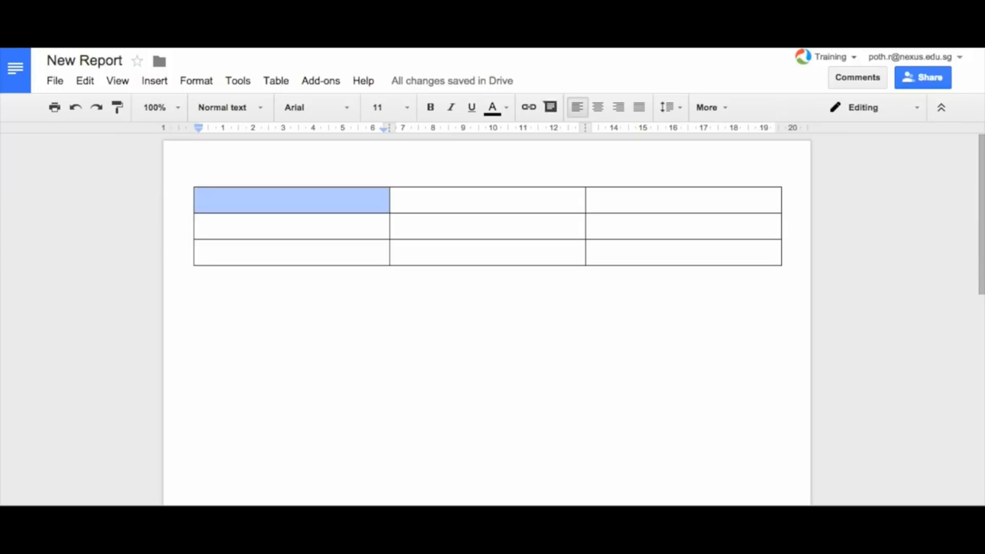
pyautogui.rightClick(440, 200)
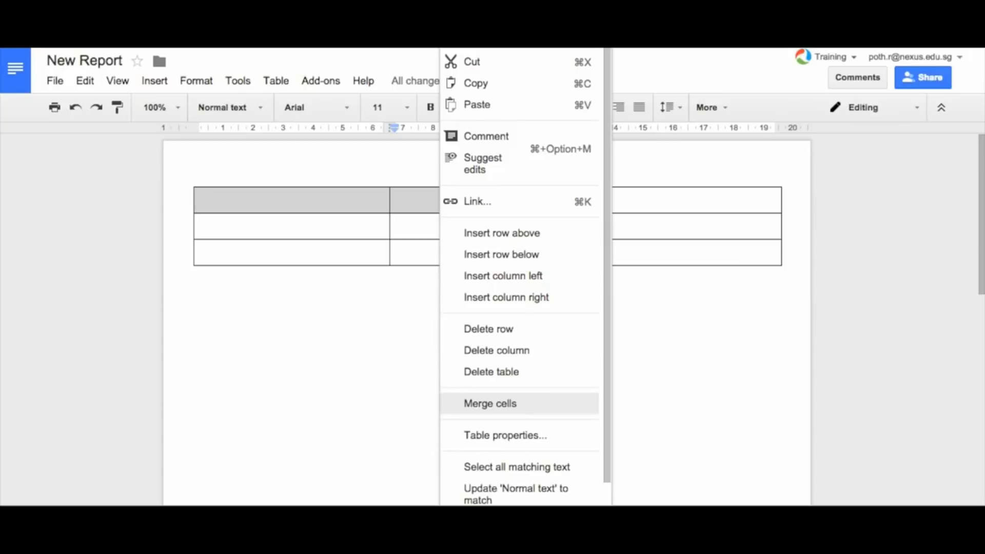
pyautogui.click(490, 403)
# Enter the title "The Nexus Times" in the merged cell and set its font size to 48
pyautogui.click(201, 200)
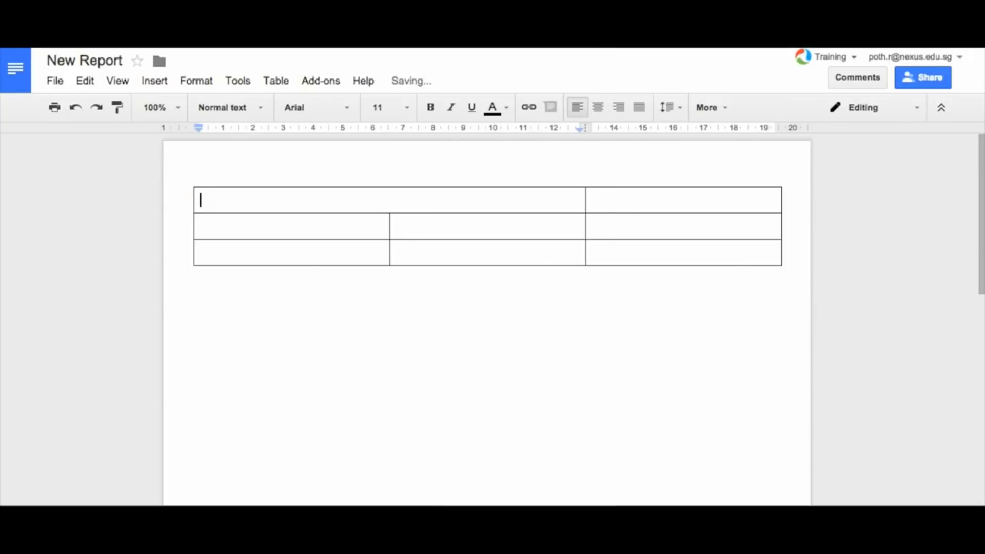
pyautogui.write('The Nexus Times')
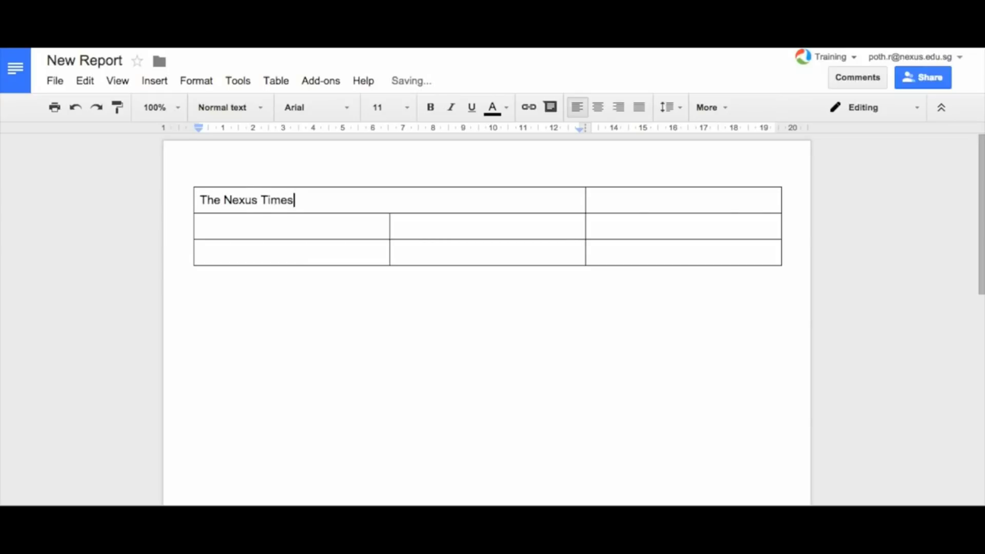
pyautogui.moveTo(294, 201); pyautogui.dragTo(199, 200)
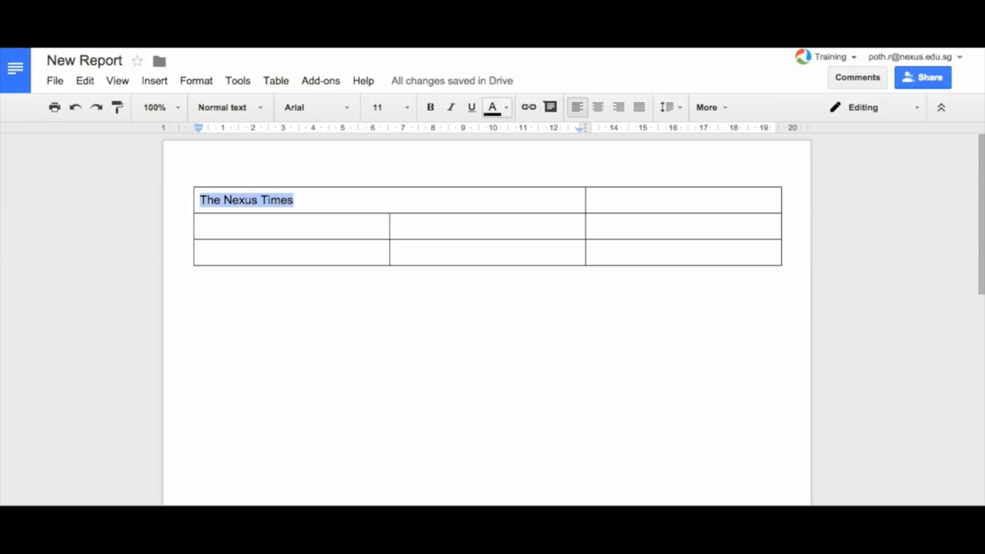
pyautogui.click(383, 107)
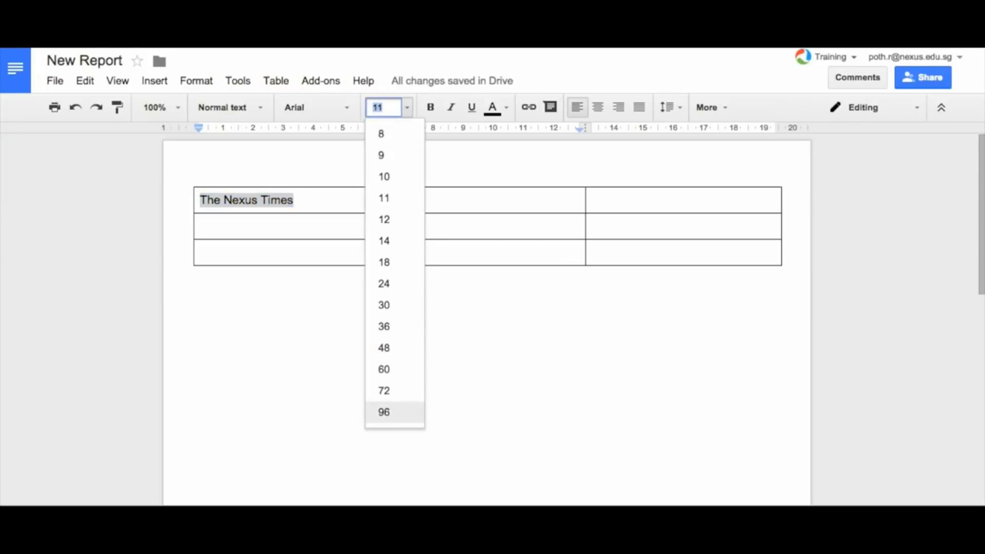
pyautogui.click(384, 412)
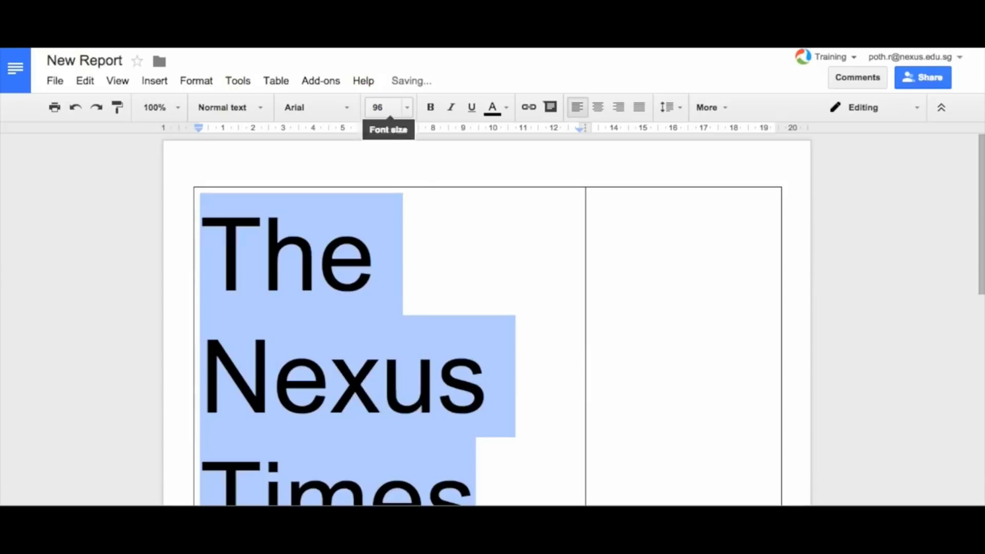
pyautogui.click(383, 107)
pyautogui.click(383, 369)
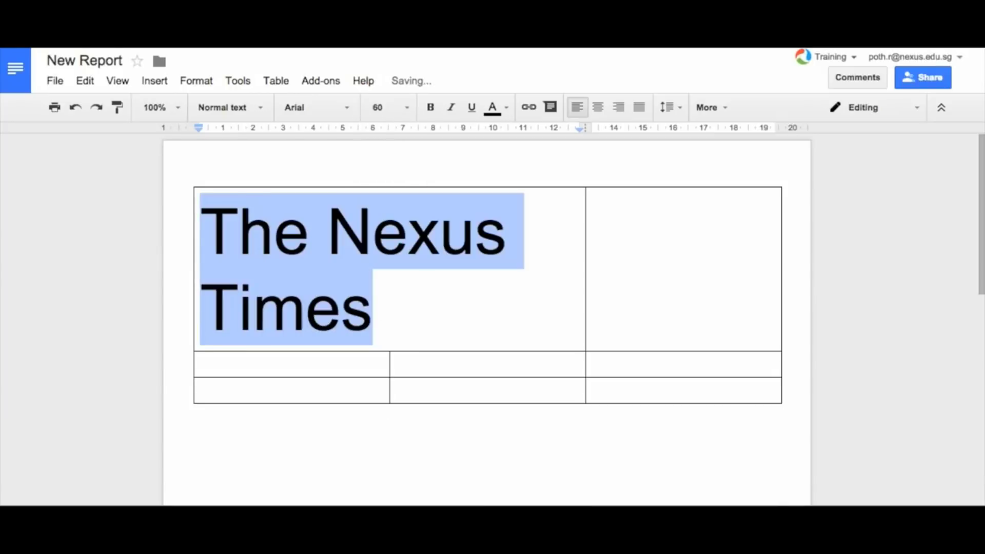
pyautogui.click(383, 107)
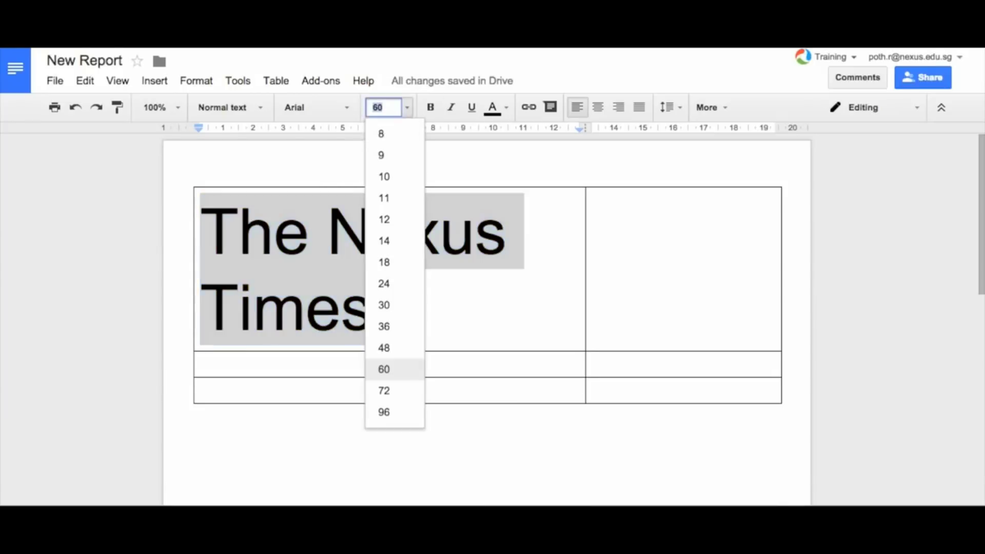
pyautogui.click(384, 348)
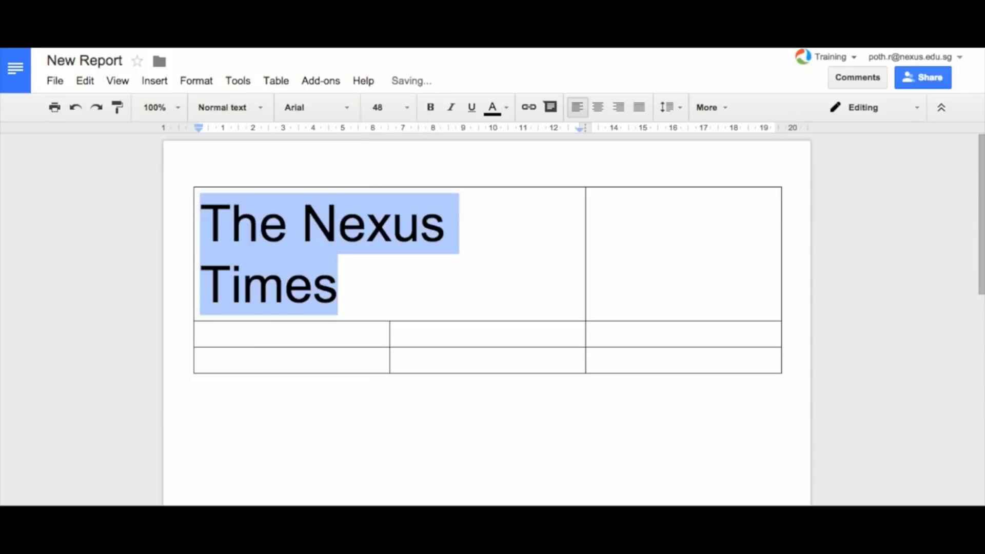
# Widen the title cell so the title fits on one line, and enter "Thursday 12th March" in the cell beside it
pyautogui.click(593, 201)
pyautogui.moveTo(585, 254); pyautogui.dragTo(613, 257)
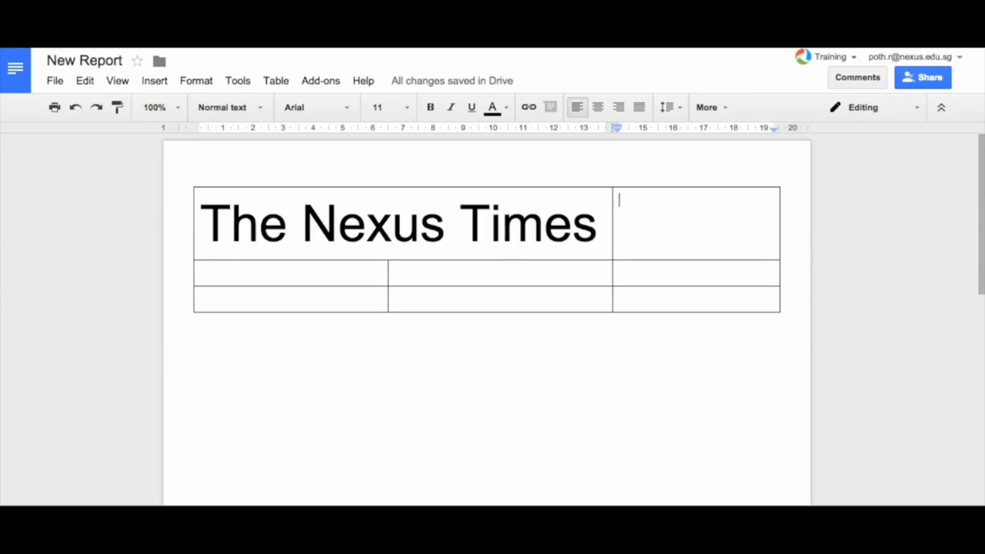
pyautogui.write('Thurs')
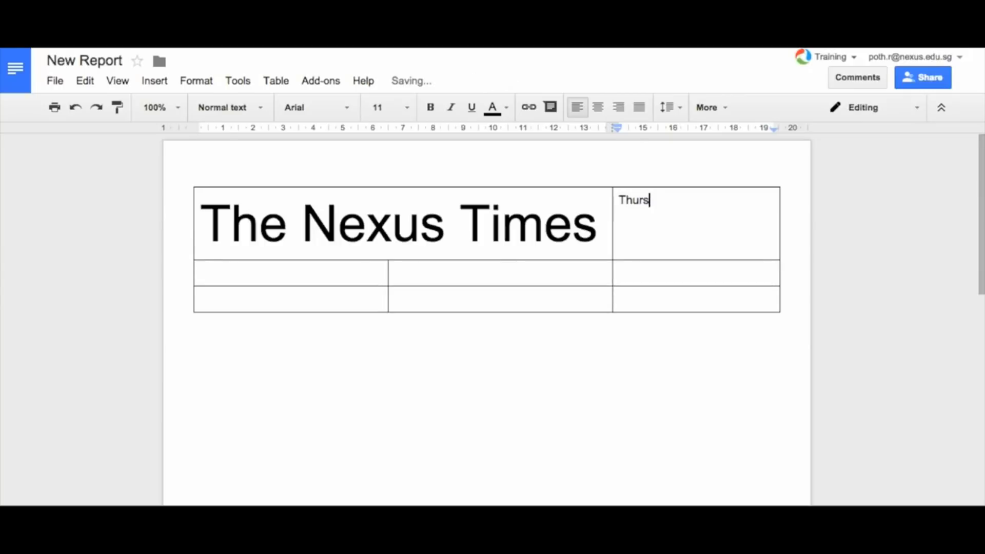
pyautogui.write('day ')
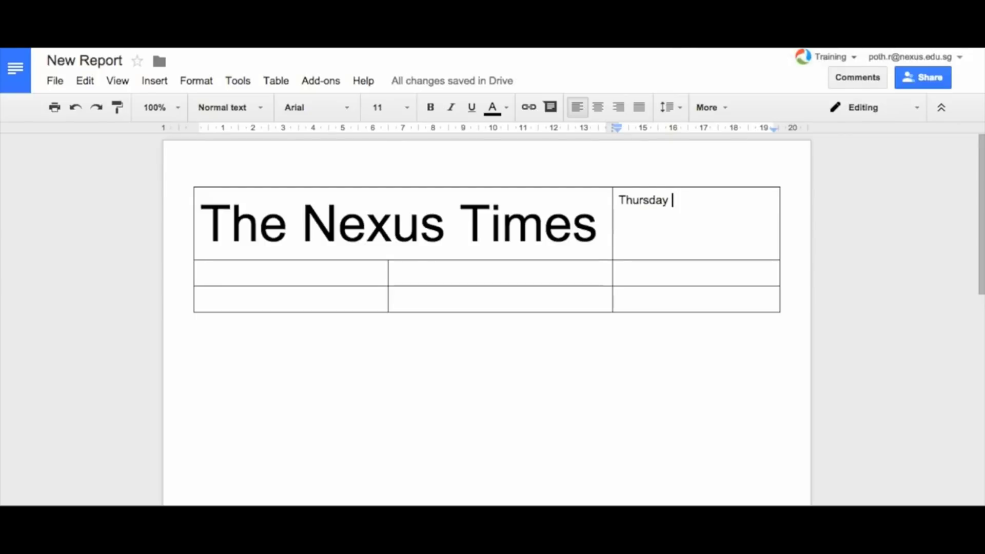
pyautogui.write('12th ')
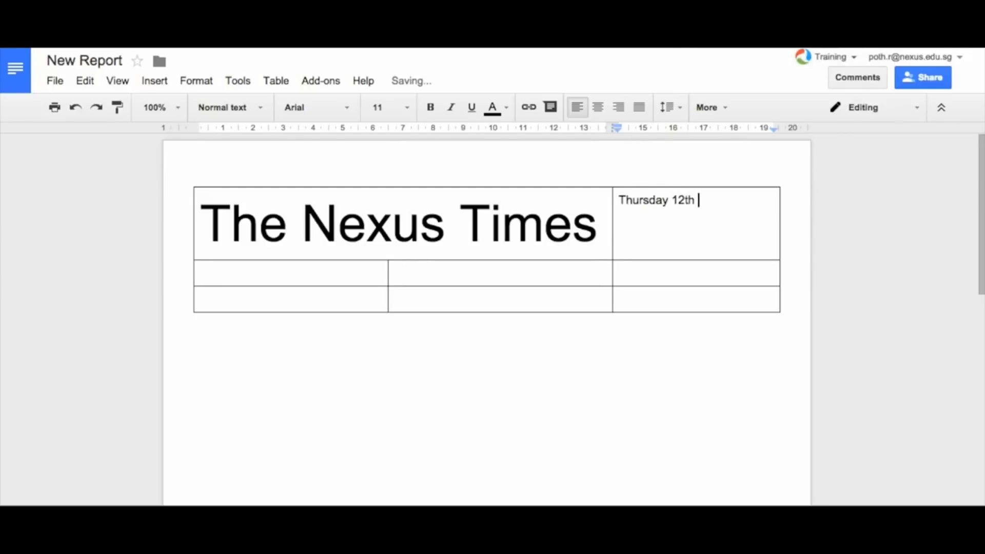
pyautogui.write('March')
# Set the font size of the date "Thursday 12th March" to 18
pyautogui.moveTo(732, 201); pyautogui.dragTo(619, 201)
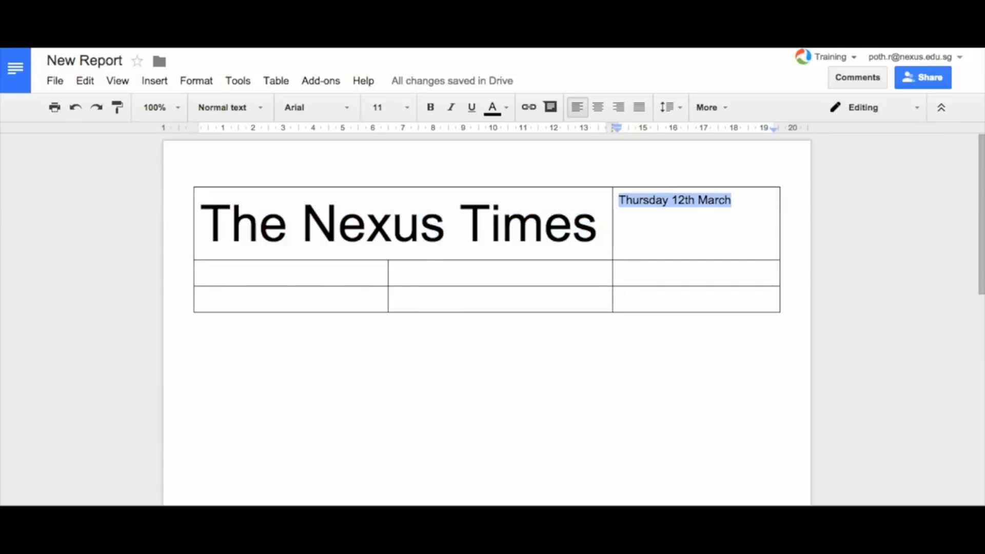
pyautogui.click(383, 107)
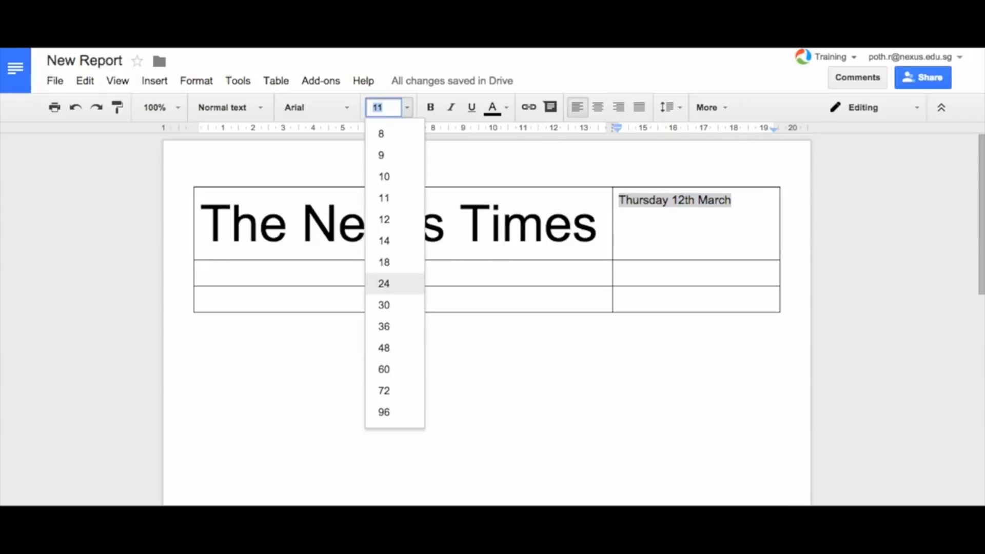
pyautogui.click(383, 262)
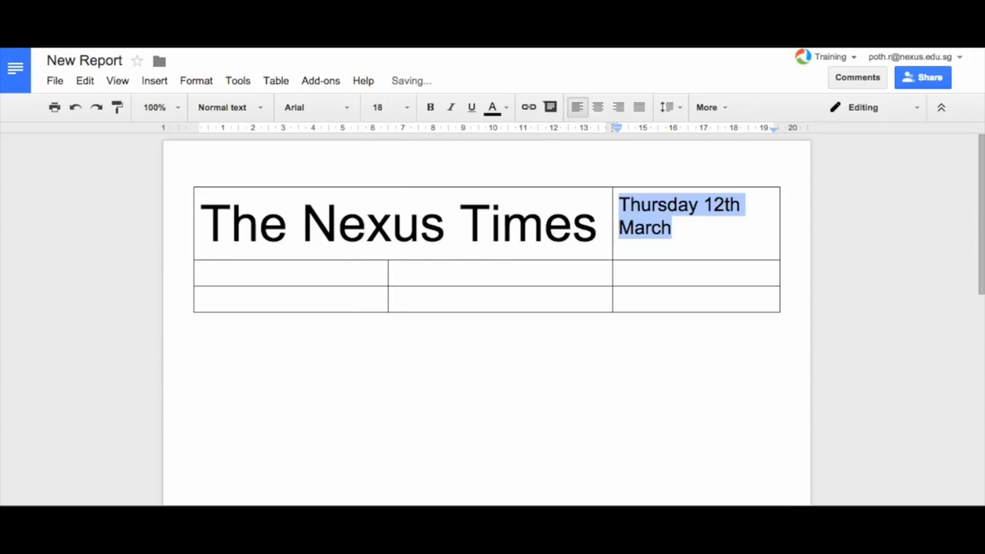
pyautogui.click(673, 227)
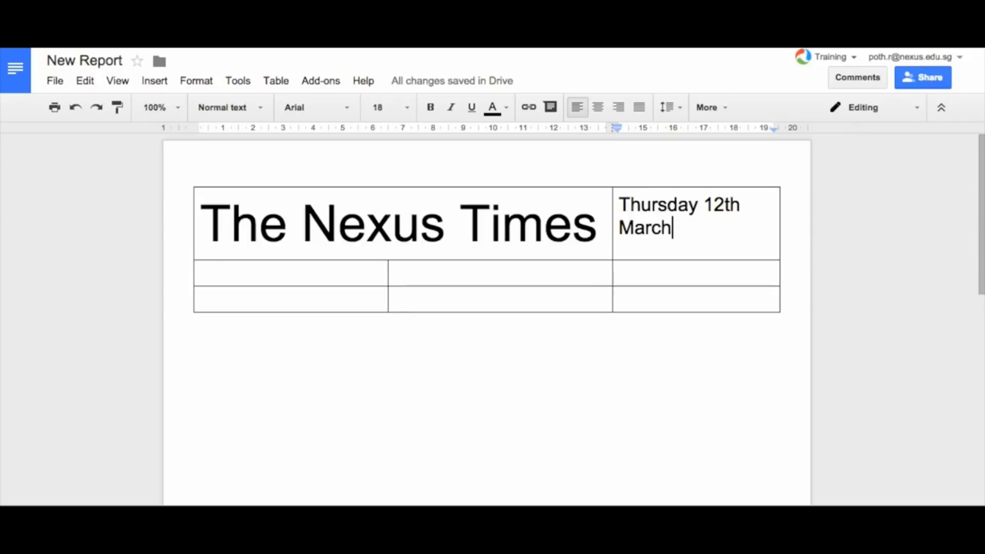
# Narrow the title cell slightly to widen the date column, and set the title's font size to 44
pyautogui.moveTo(612, 273); pyautogui.dragTo(601, 287)
pyautogui.moveTo(340, 286); pyautogui.dragTo(201, 226)
pyautogui.click(384, 107)
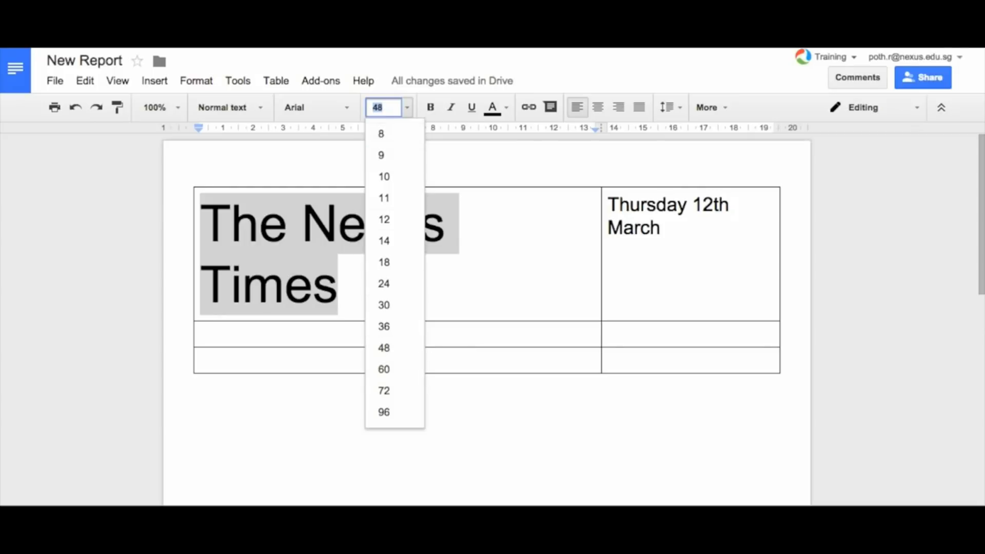
pyautogui.write('44')
pyautogui.press('Return')
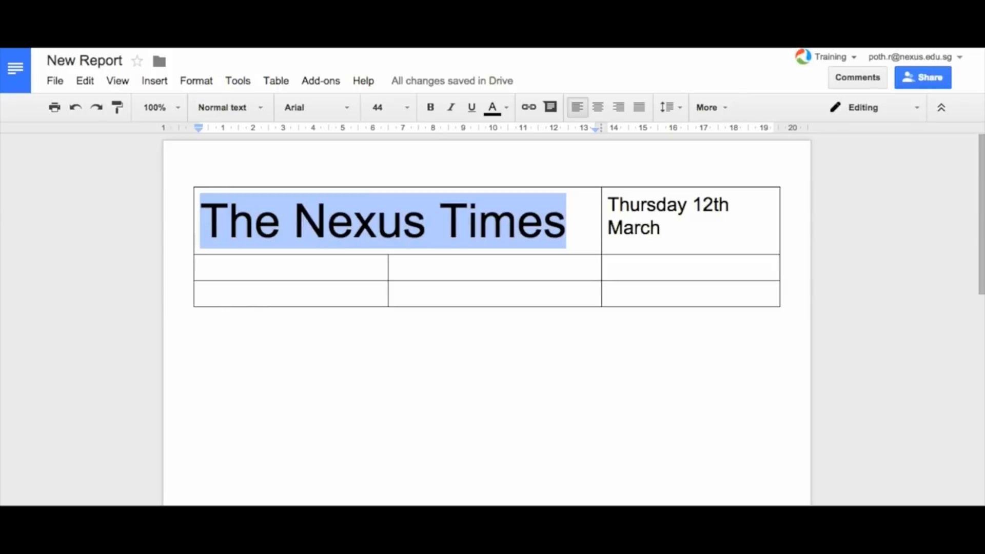
# Copy the Polar Music Prize headline from the News Report Stories document into the first cell of the table's second row
pyautogui.click(206, 267)
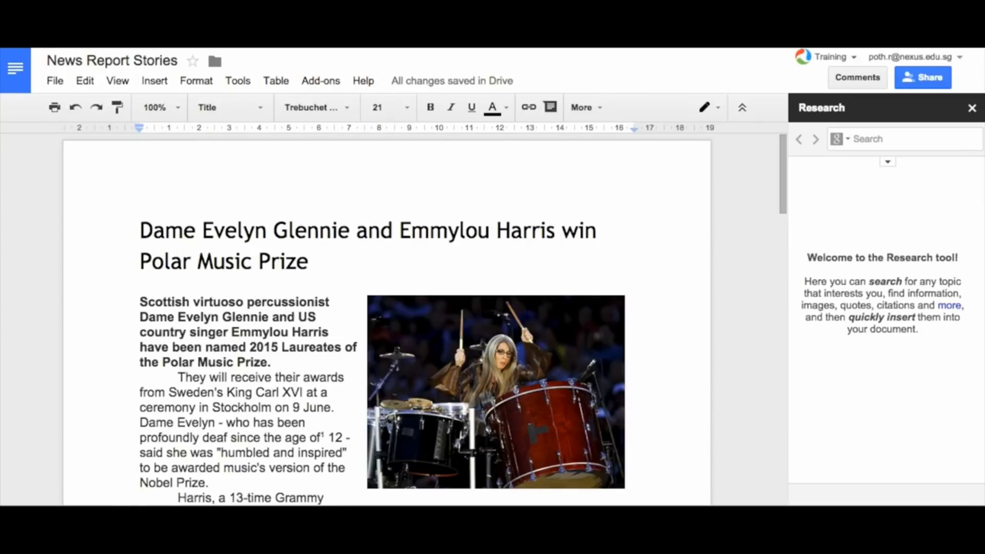
pyautogui.moveTo(308, 261); pyautogui.dragTo(140, 231)
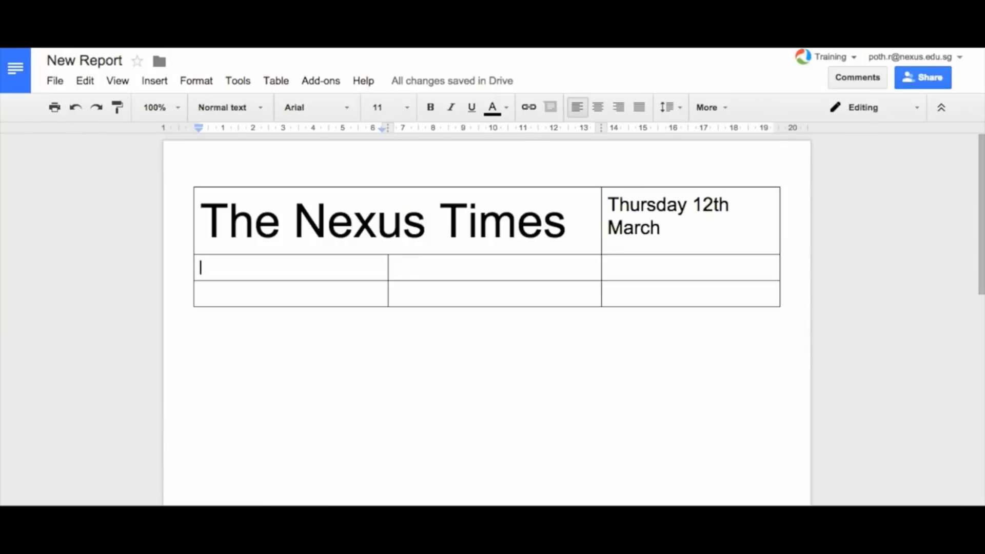
pyautogui.hotkey('ctrl', 'v')
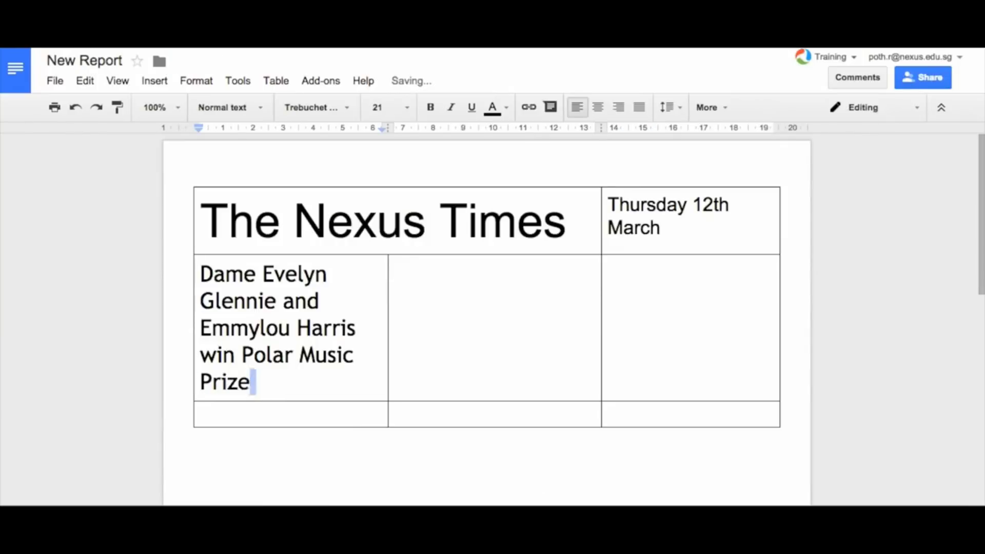
# Set the pasted Polar Music Prize headline's font size to 14
pyautogui.hotkey('ctrl', 'shift', 'Up')
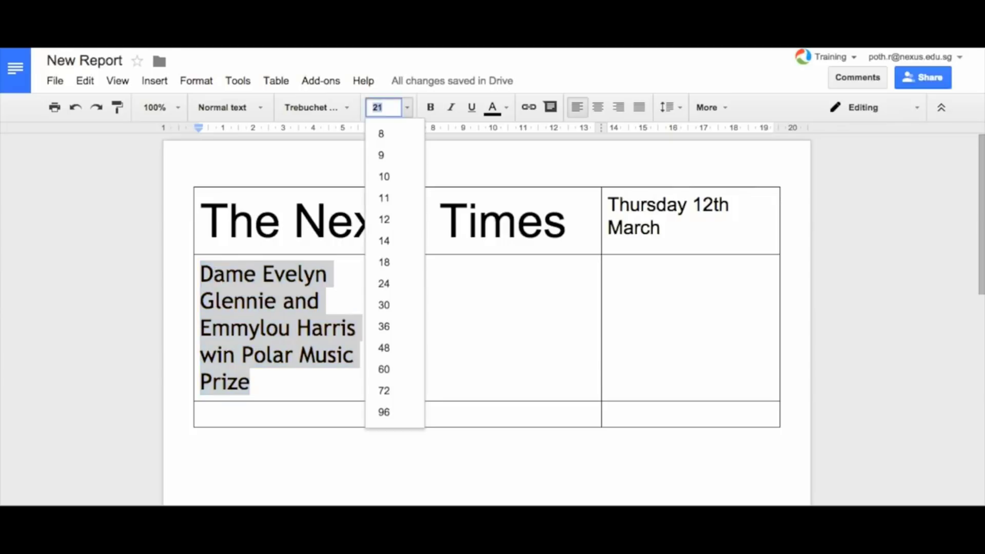
pyautogui.click(383, 108)
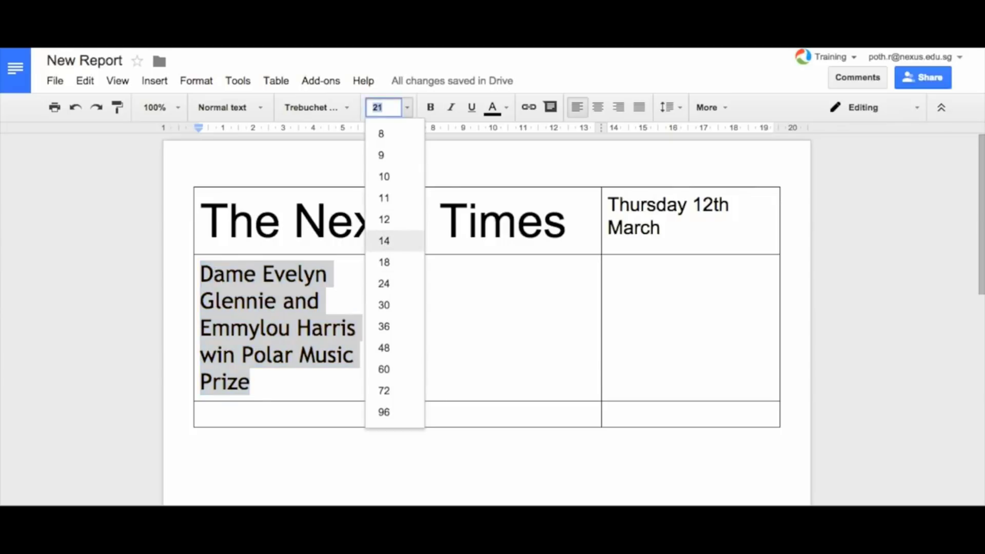
pyautogui.click(383, 241)
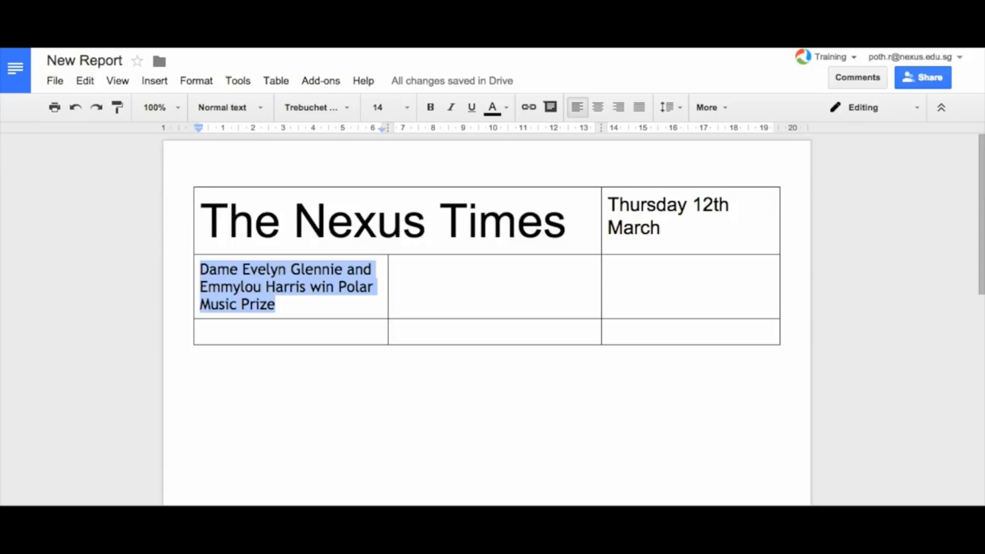
# Add a fourth row at the end of the table
pyautogui.click(201, 332)
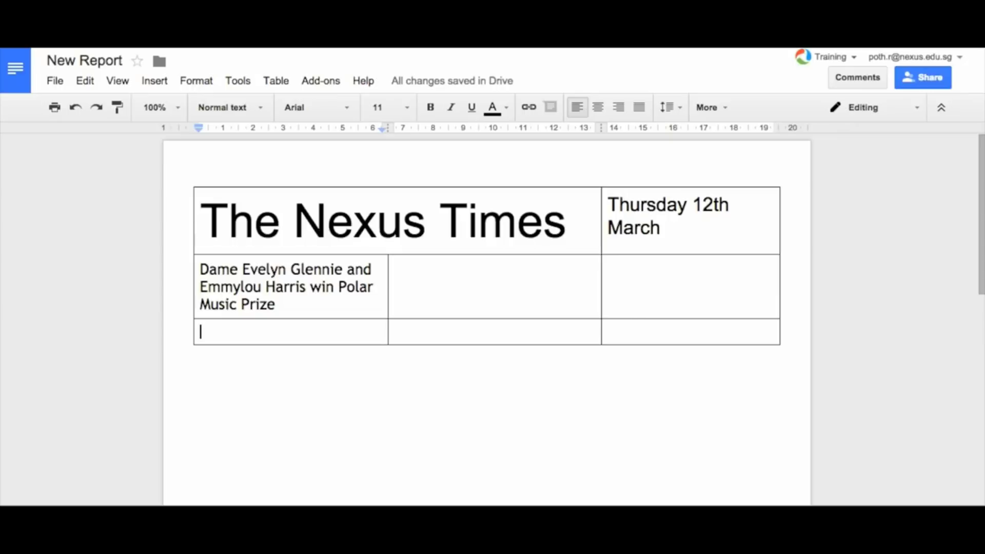
pyautogui.press('Tab')
pyautogui.press('Tab')
pyautogui.press('Tab')
# Merge the first-column cells of the third and fourth rows and paste the Polar Music Prize article into the merged cell
pyautogui.moveTo(290, 332); pyautogui.dragTo(291, 358)
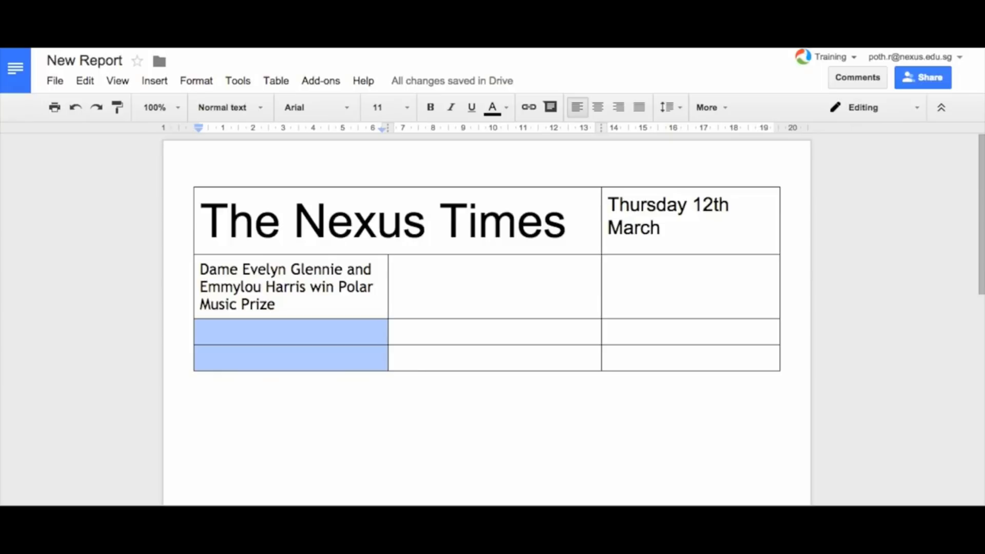
pyautogui.rightClick(305, 355)
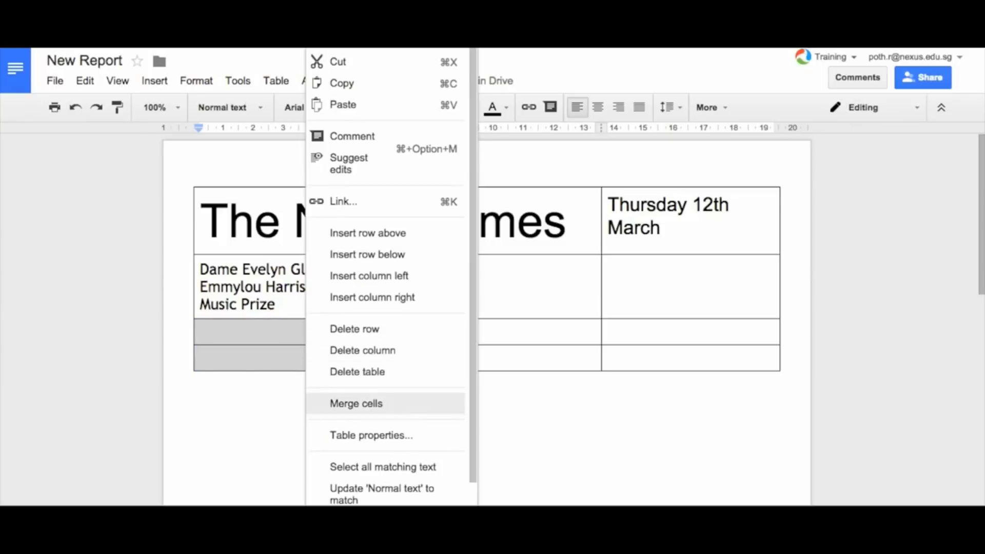
pyautogui.click(356, 403)
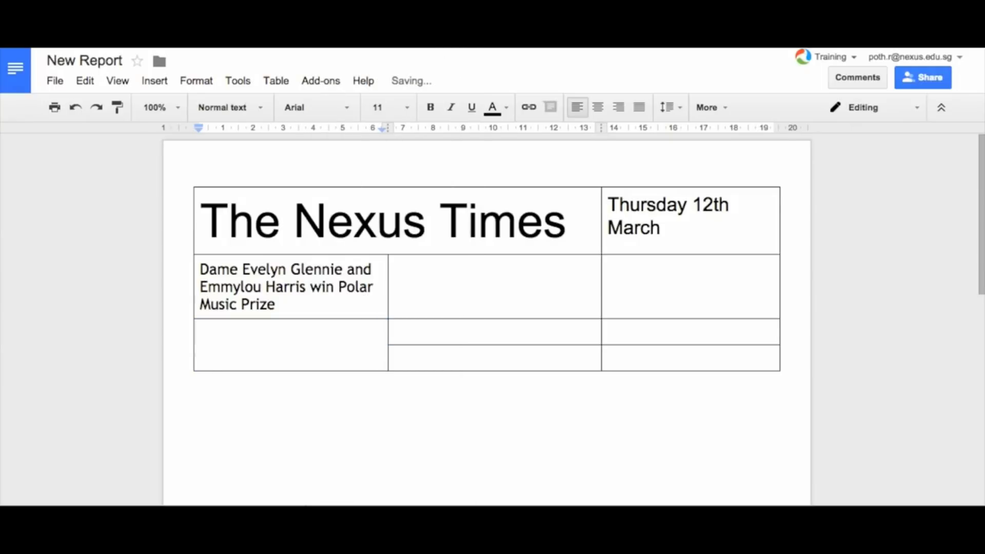
pyautogui.hotkey('ctrl', 'v')
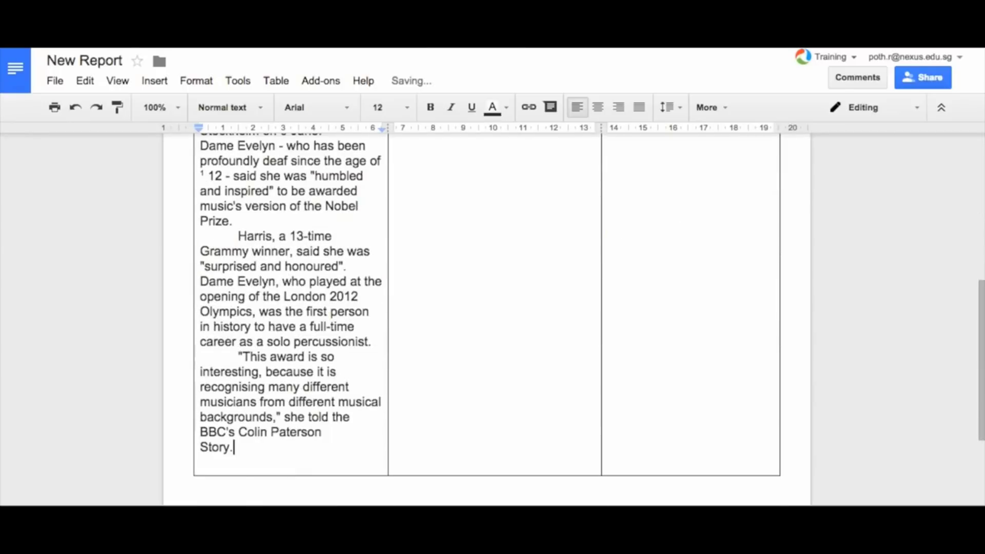
pyautogui.scroll(10, 487, 318)
pyautogui.scroll(-3, 486, 318)
pyautogui.scroll(-1, 486, 318)
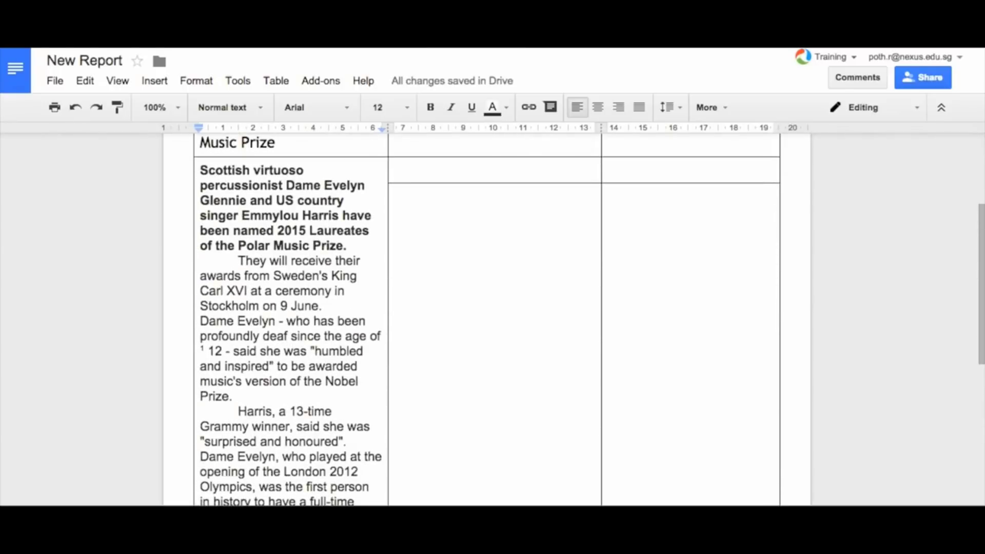
pyautogui.click(396, 170)
pyautogui.click(396, 196)
pyautogui.click(395, 171)
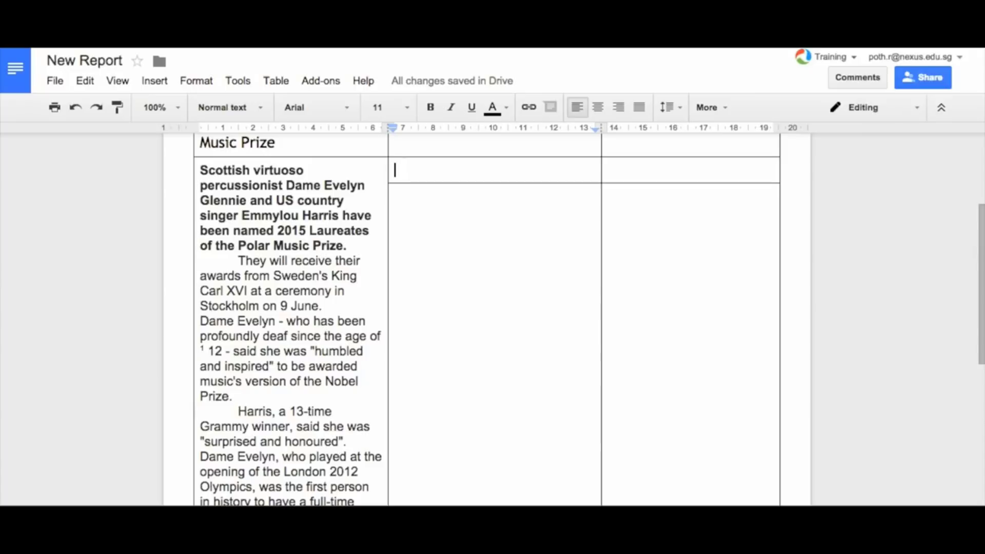
pyautogui.click(396, 196)
pyautogui.click(396, 171)
pyautogui.scroll(-3, 486, 318)
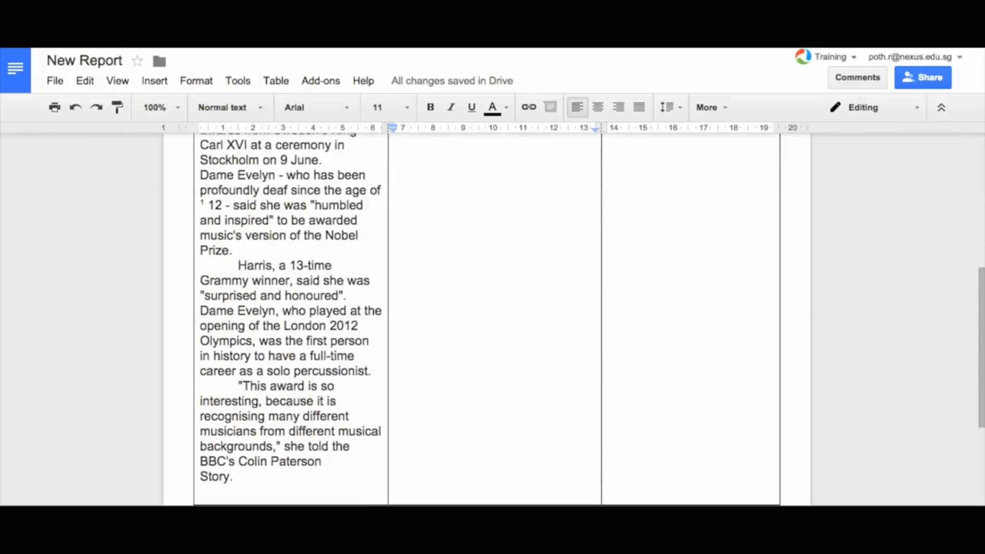
pyautogui.scroll(5, 486, 318)
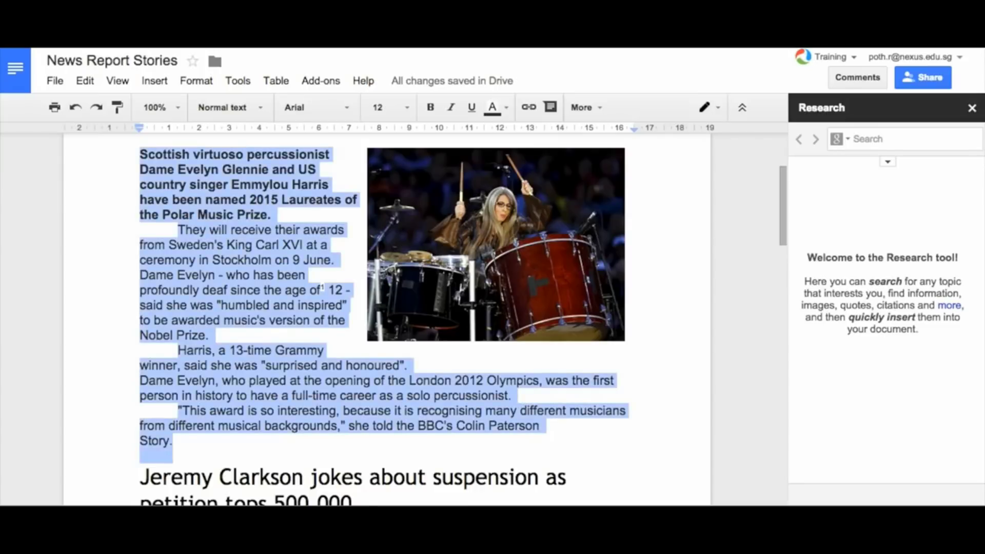
pyautogui.click(495, 245)
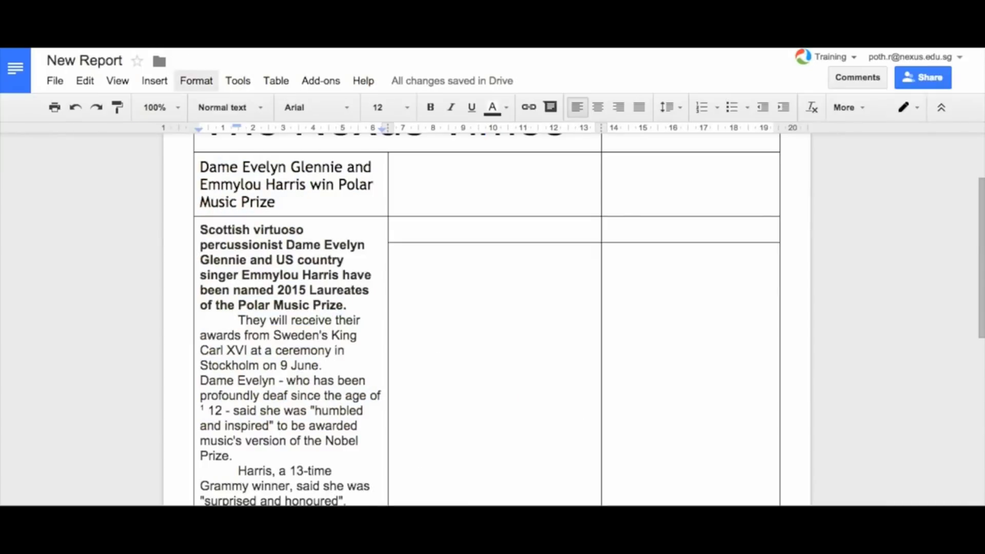
# Use the Research tool to search for images of Dame Evelyn Glennie, copying the name from the article
pyautogui.click(237, 81)
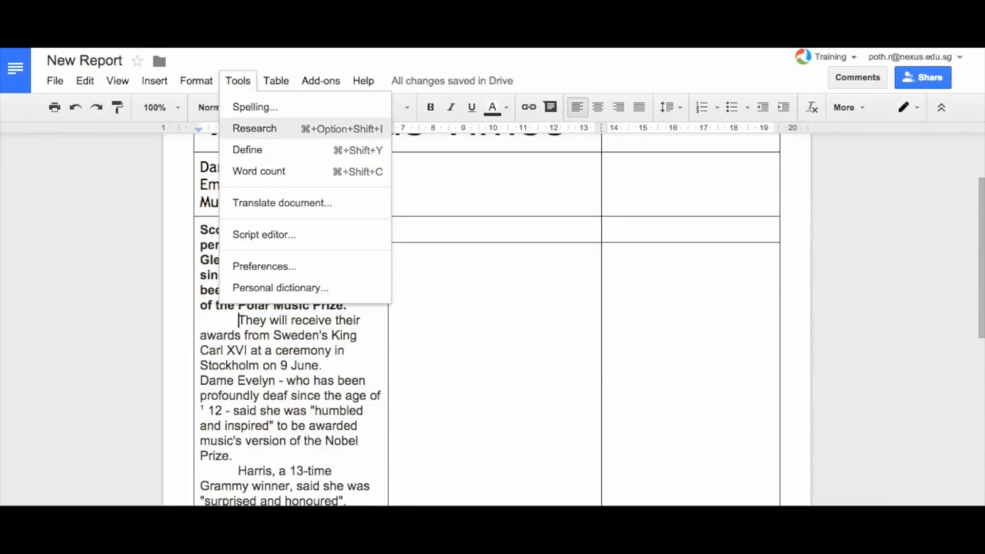
pyautogui.click(255, 128)
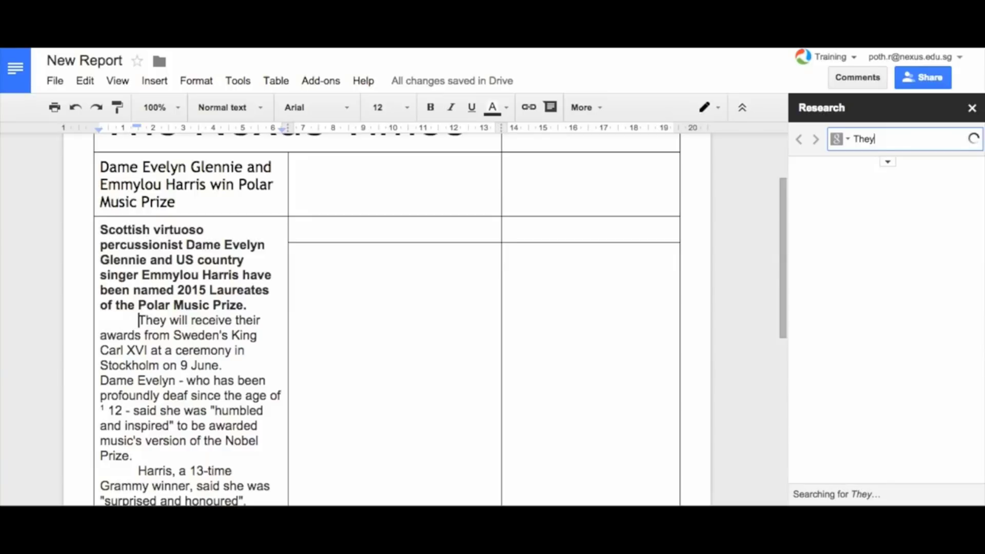
pyautogui.moveTo(186, 245); pyautogui.dragTo(147, 260)
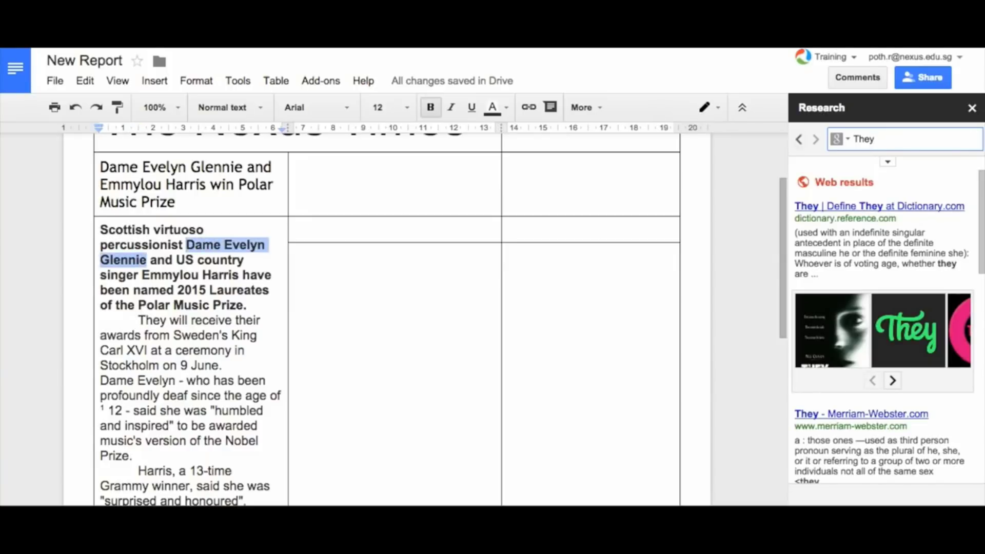
pyautogui.click(841, 139)
pyautogui.hotkey('ctrl', 'v')
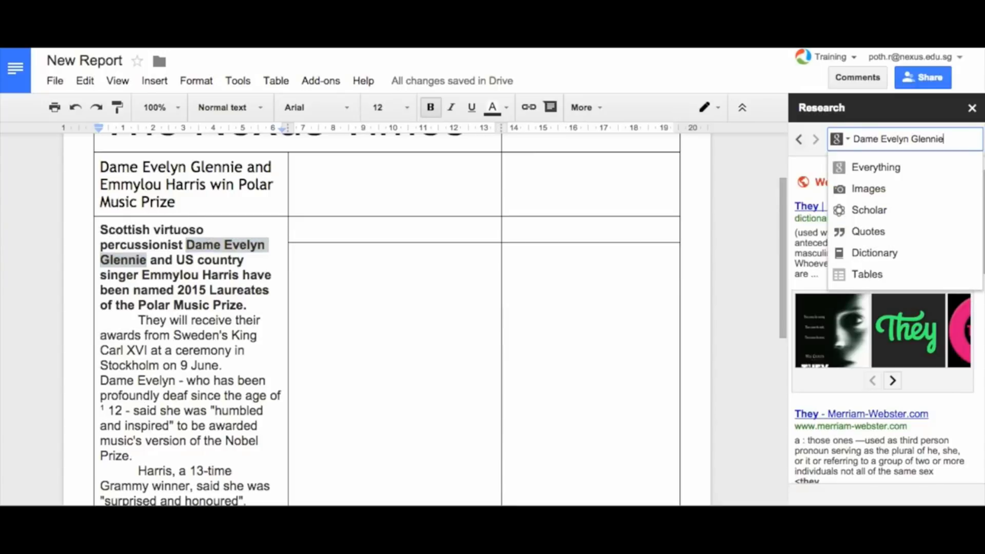
pyautogui.press('Return')
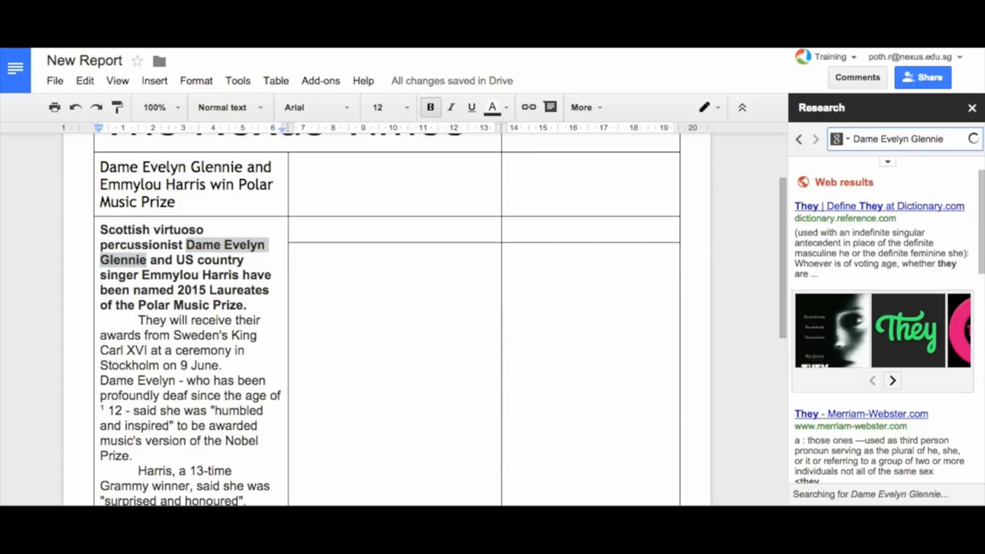
pyautogui.click(840, 139)
pyautogui.click(868, 189)
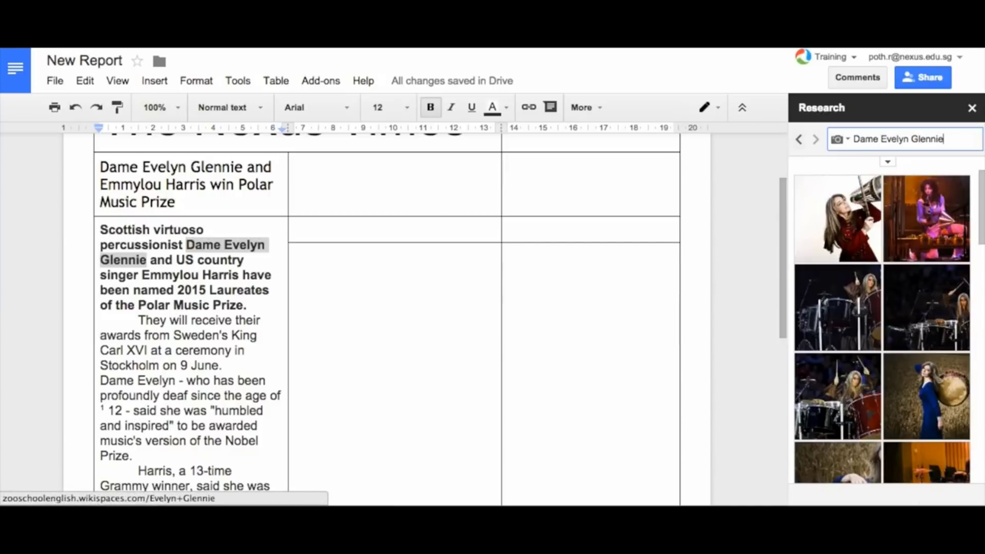
# Insert the zimbio.com image of Glennie behind the drums into the Polar Music Prize article and set it to wrap text
pyautogui.moveTo(838, 308)
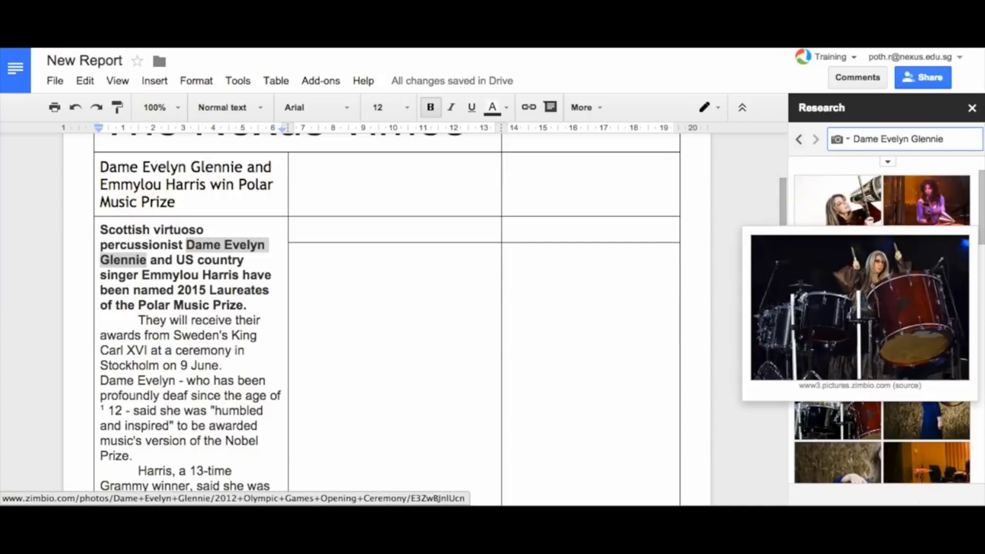
pyautogui.moveTo(838, 308); pyautogui.dragTo(258, 395)
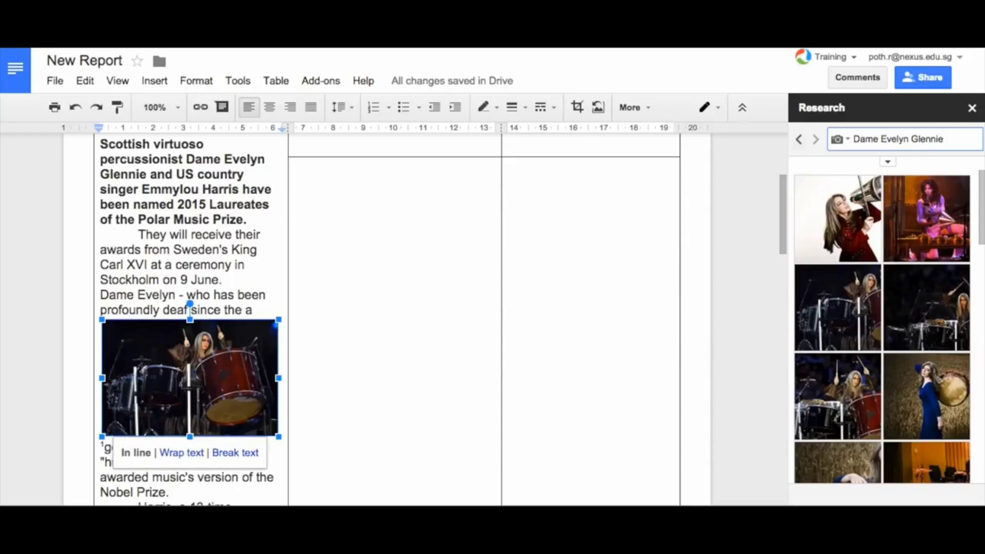
pyautogui.click(181, 452)
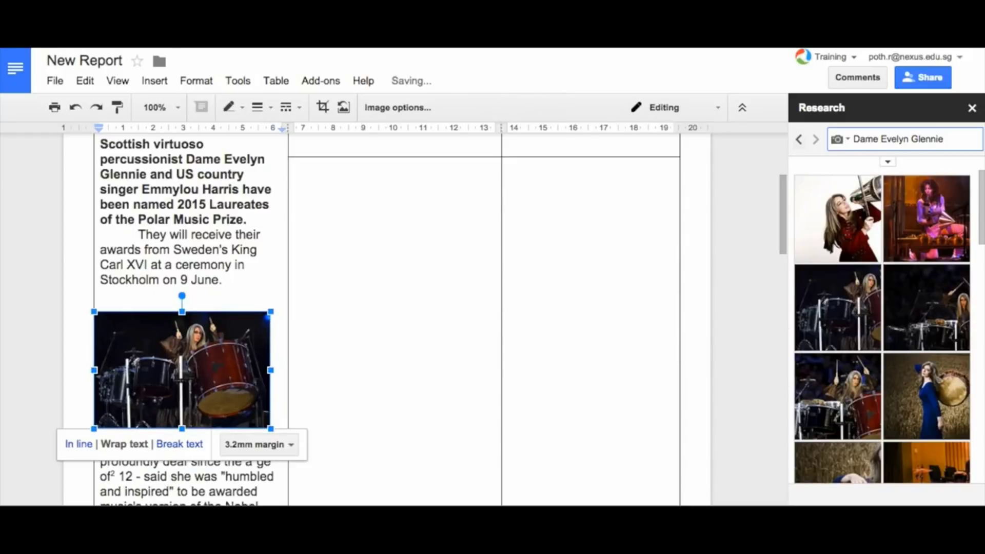
# Shrink the drummer image to roughly two thirds of its inserted size and move it up beside the article's bold opening paragraph
pyautogui.moveTo(270, 428); pyautogui.dragTo(189, 375)
pyautogui.moveTo(141, 343); pyautogui.dragTo(142, 250)
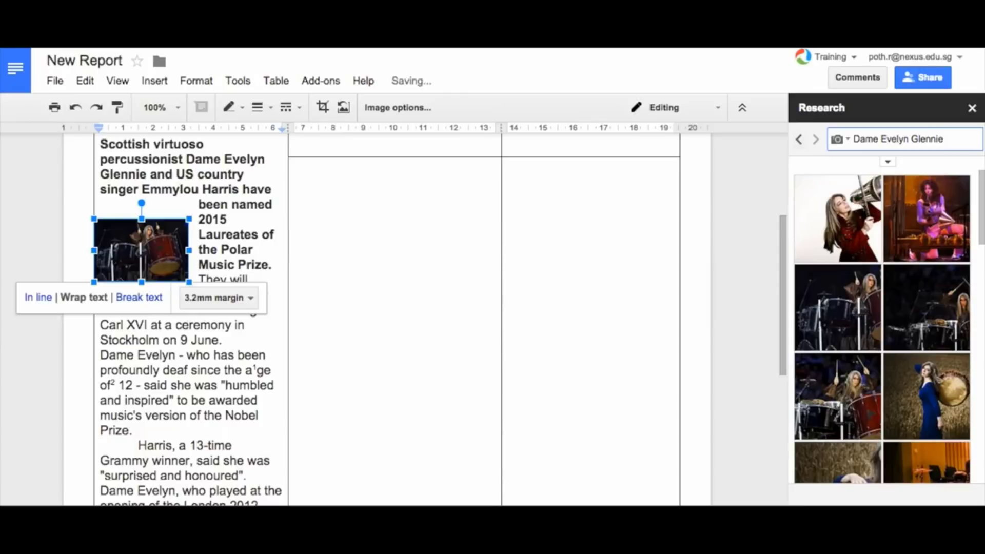
pyautogui.moveTo(189, 219); pyautogui.dragTo(206, 208)
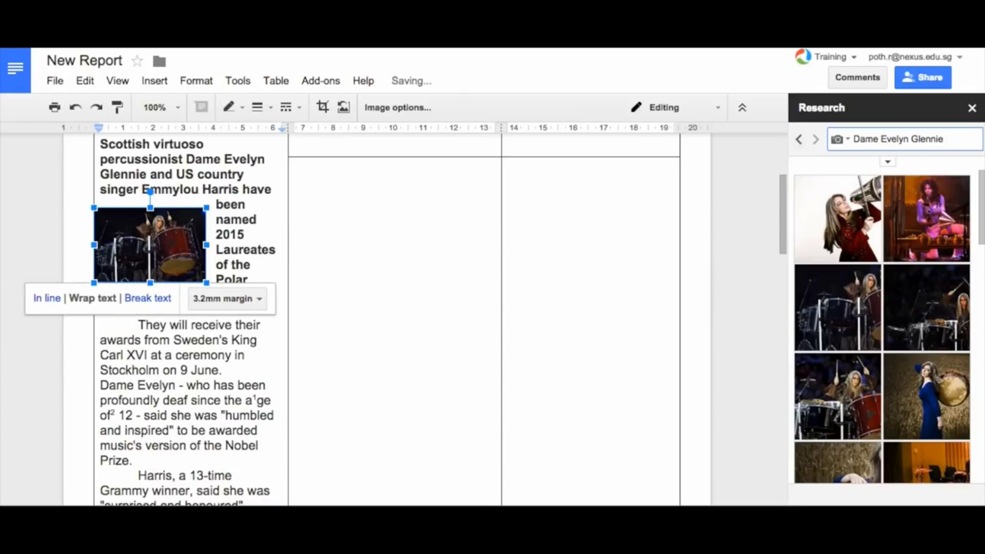
pyautogui.moveTo(149, 246); pyautogui.dragTo(149, 242)
pyautogui.click(308, 174)
# Set the font size of the entire Polar Music Prize article text to 11
pyautogui.scroll(4, 390, 287)
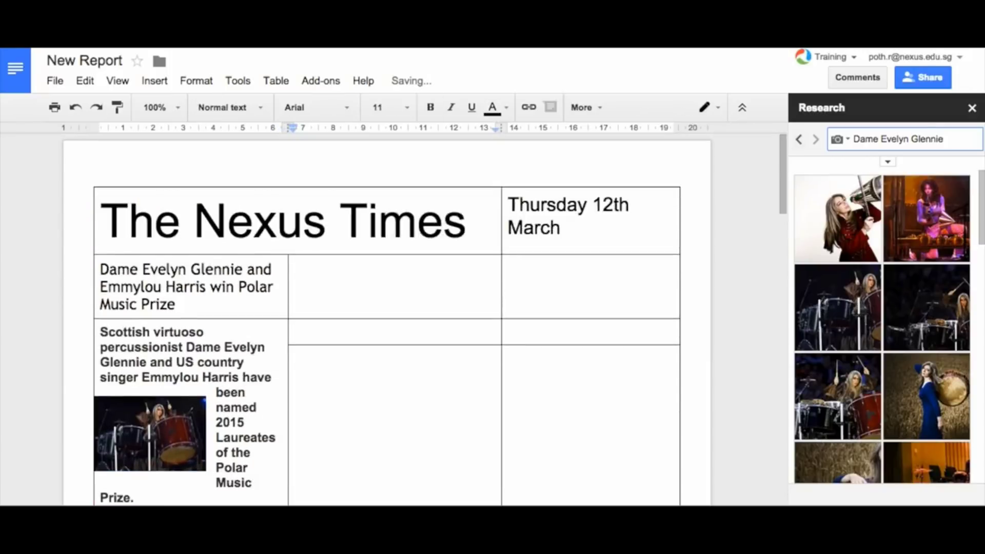
pyautogui.scroll(-9, 390, 287)
pyautogui.scroll(-3, 390, 257)
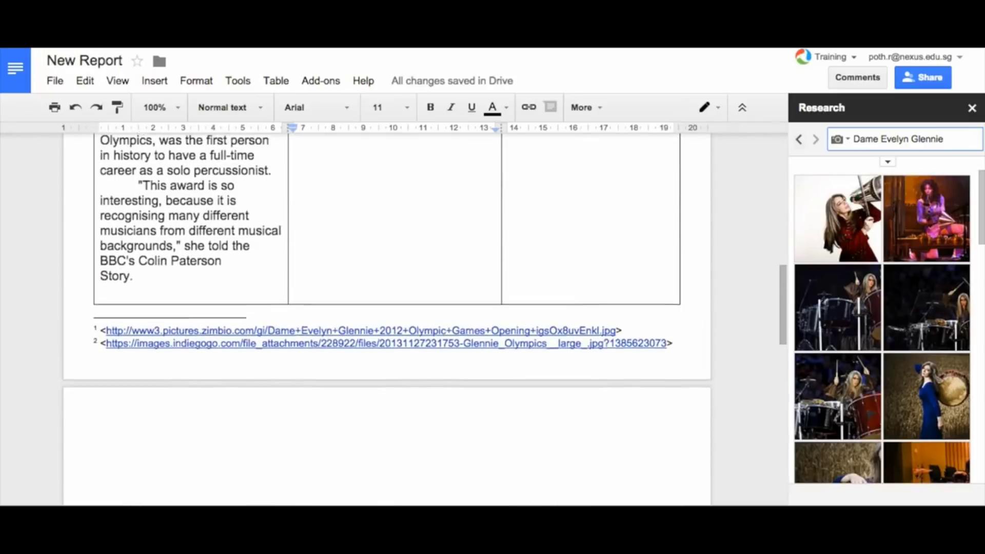
pyautogui.scroll(2, 390, 257)
pyautogui.scroll(-2, 390, 257)
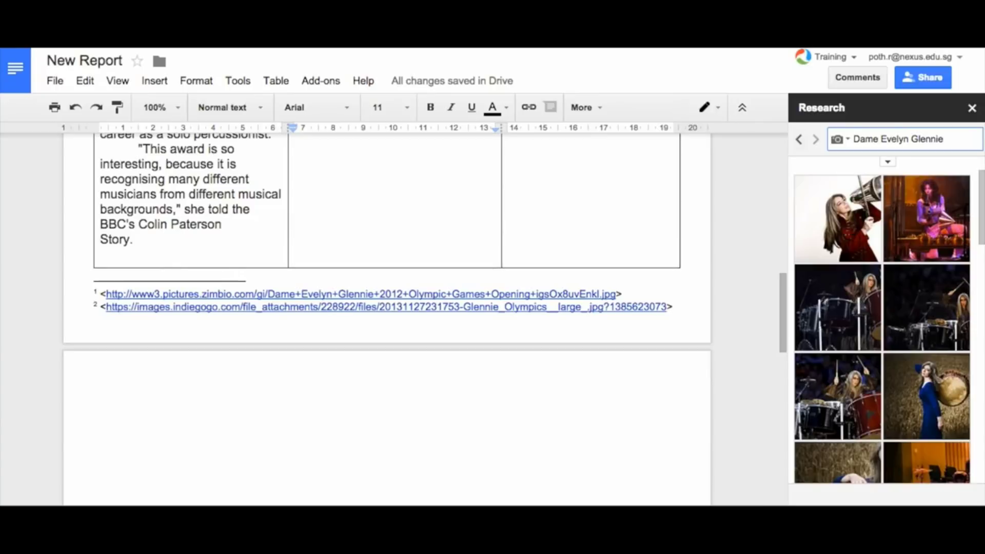
pyautogui.scroll(2, 390, 257)
pyautogui.moveTo(137, 323); pyautogui.dragTo(99, 208)
pyautogui.scroll(7, 134, 215)
pyautogui.scroll(1, 134, 216)
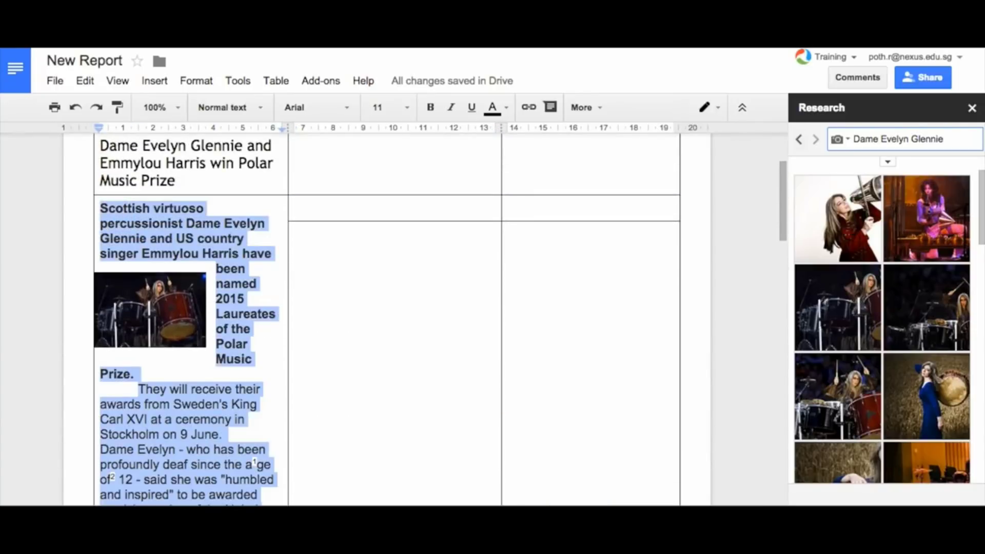
pyautogui.click(384, 107)
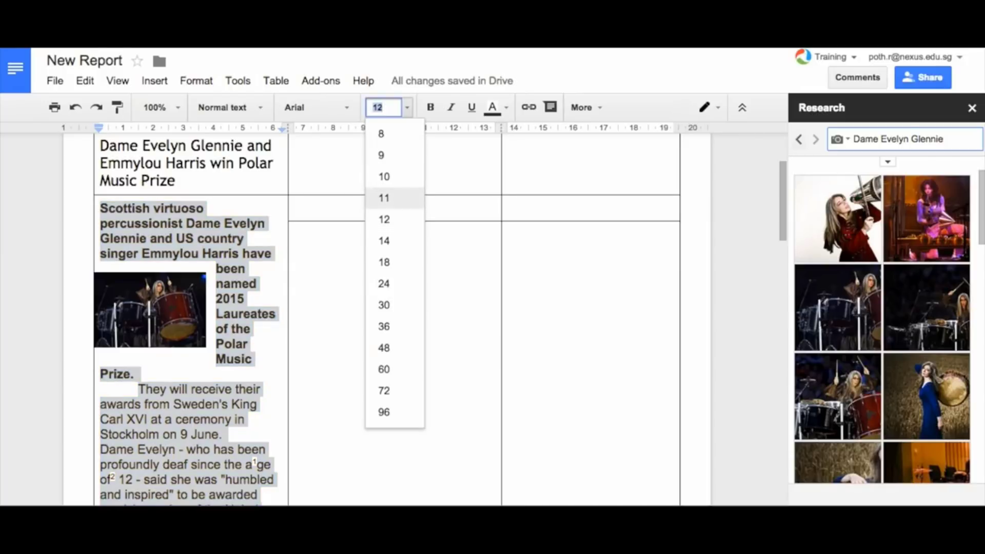
pyautogui.click(384, 198)
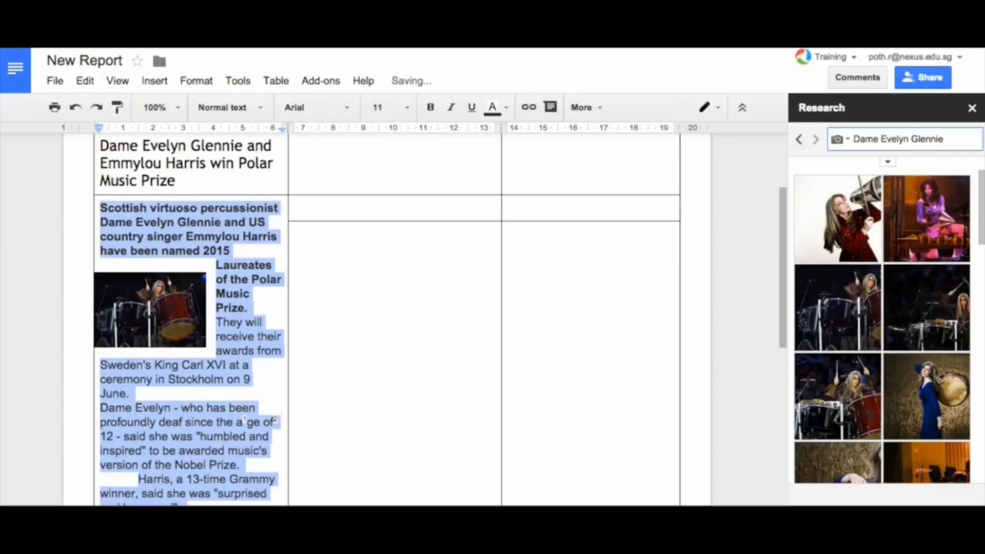
pyautogui.click(245, 380)
# Merge the second-column cells of the table's second and third rows
pyautogui.scroll(-10, 245, 380)
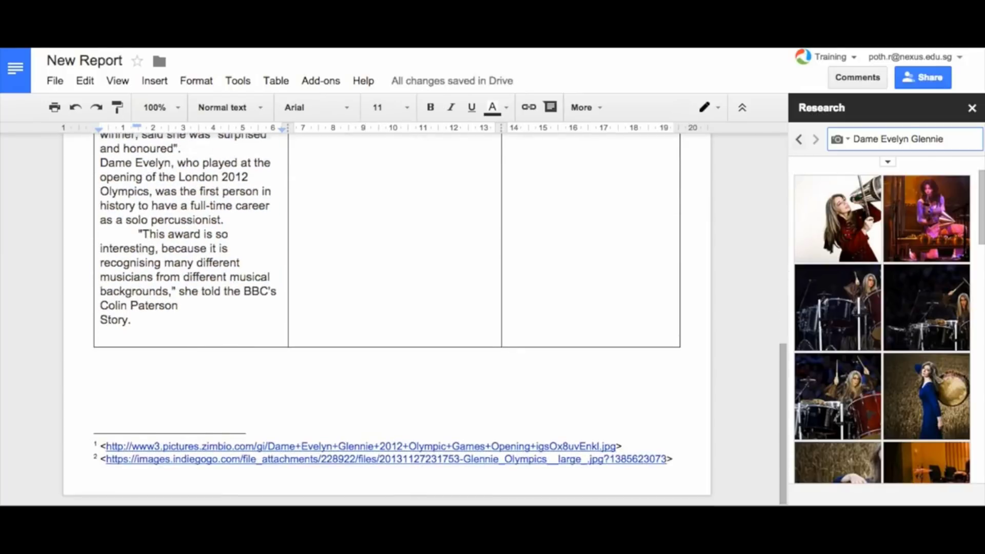
pyautogui.scroll(6, 244, 380)
pyautogui.scroll(4, 244, 379)
pyautogui.scroll(-7, 245, 379)
pyautogui.scroll(9, 245, 379)
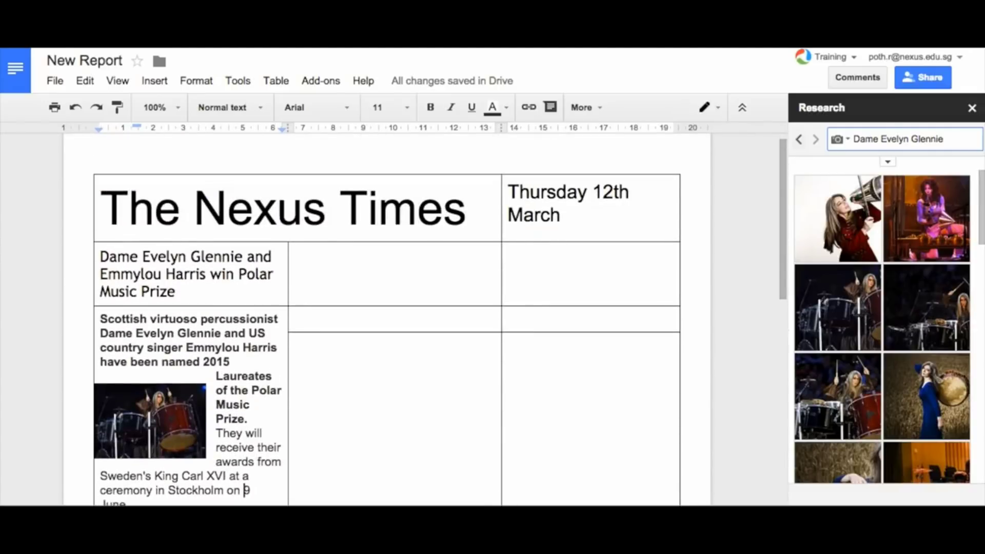
pyautogui.moveTo(349, 255); pyautogui.dragTo(354, 319)
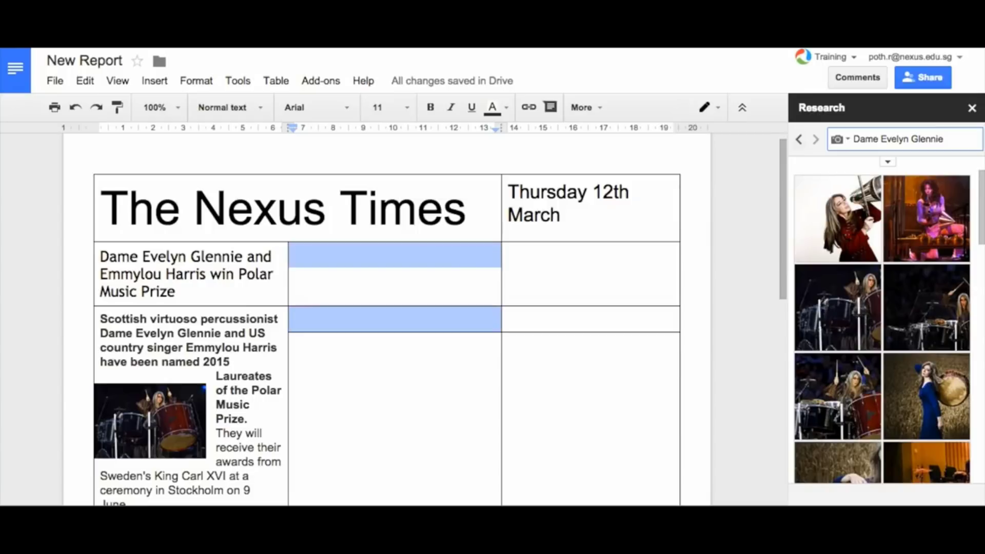
pyautogui.rightClick(374, 255)
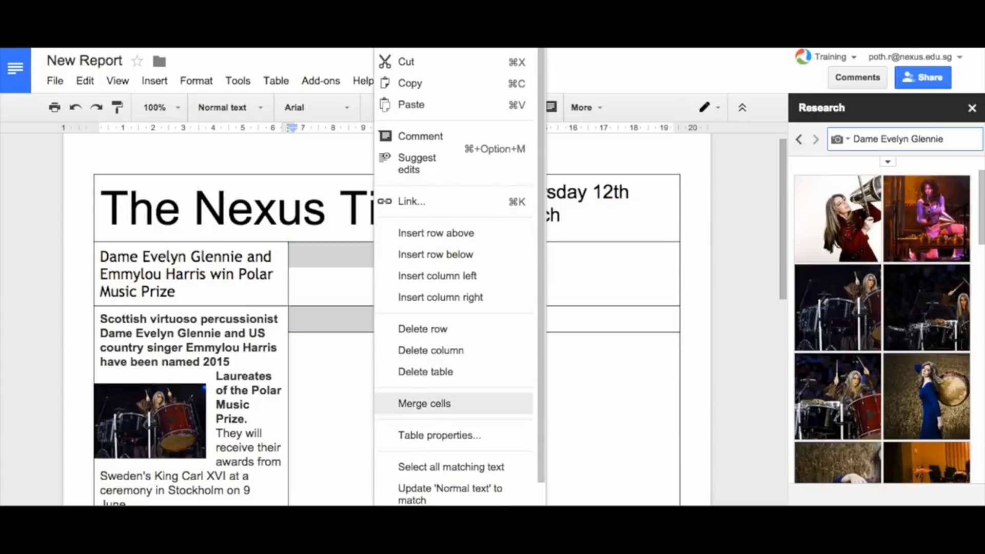
pyautogui.click(424, 403)
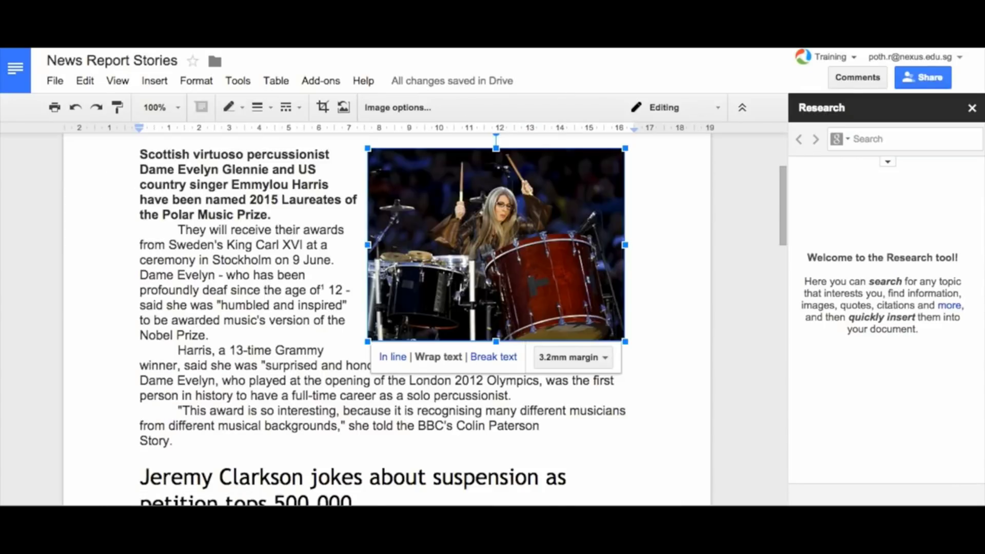
# Copy the headline "Jeremy Clarkson jokes about suspension as petition tops 500,000" from the News Report Stories document into the merged second-column cell
pyautogui.scroll(-4, 387, 319)
pyautogui.moveTo(140, 265); pyautogui.dragTo(352, 293)
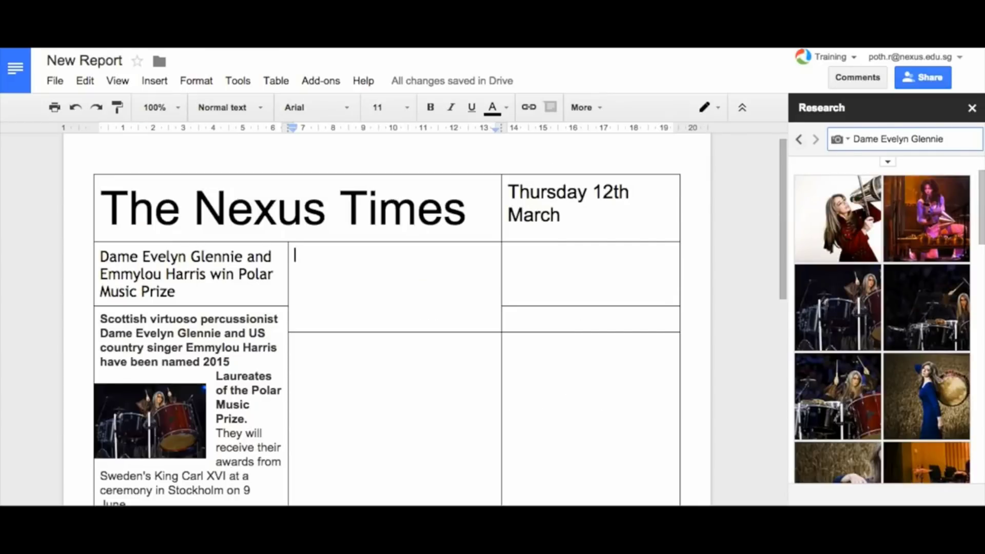
pyautogui.write('Jeremy Clarkson jokes about suspension as petition tops 500,000')
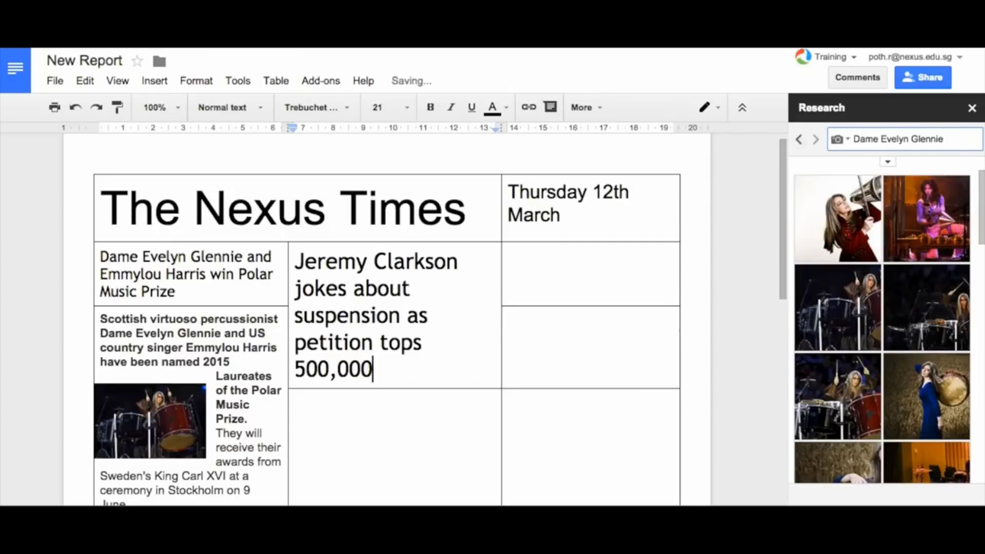
# Set the font size of the Jeremy Clarkson headline to 18
pyautogui.moveTo(373, 370); pyautogui.dragTo(295, 259)
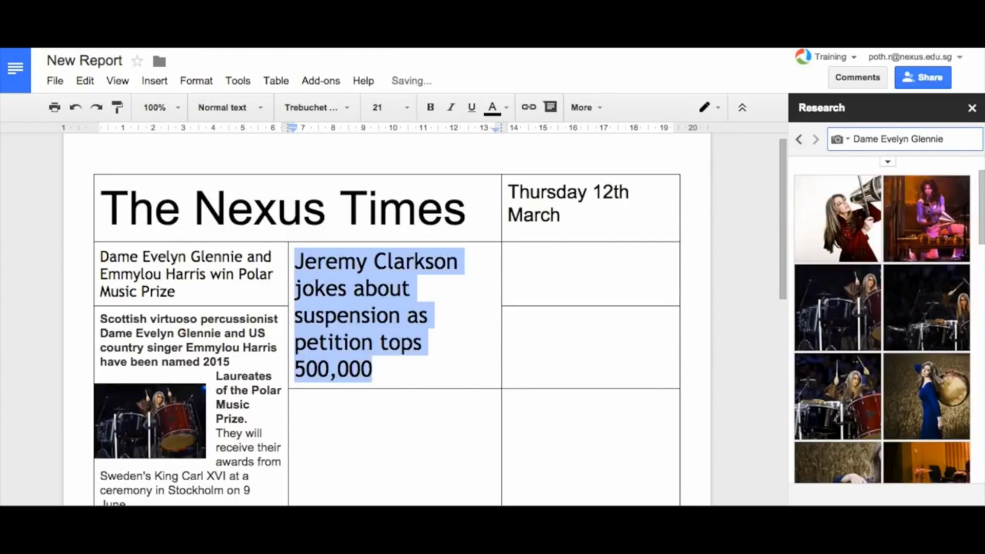
pyautogui.click(382, 108)
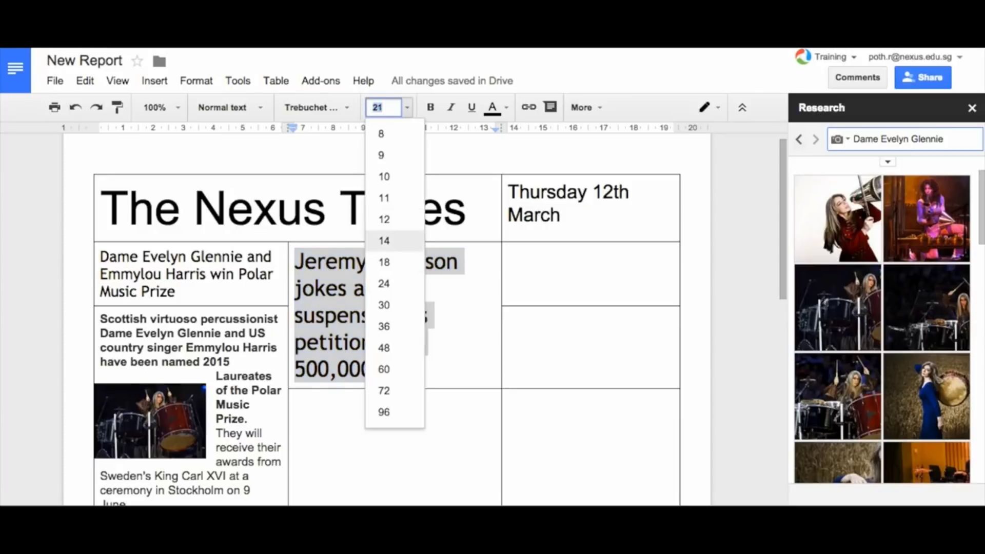
pyautogui.click(384, 263)
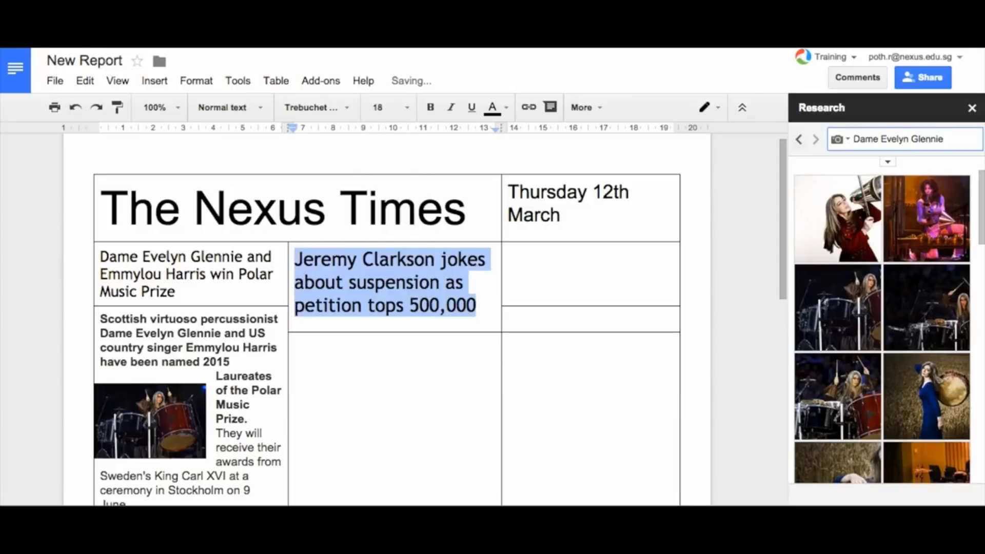
# Copy the full Jeremy Clarkson article text from the News Report Stories document into the cell below its headline
pyautogui.click(297, 346)
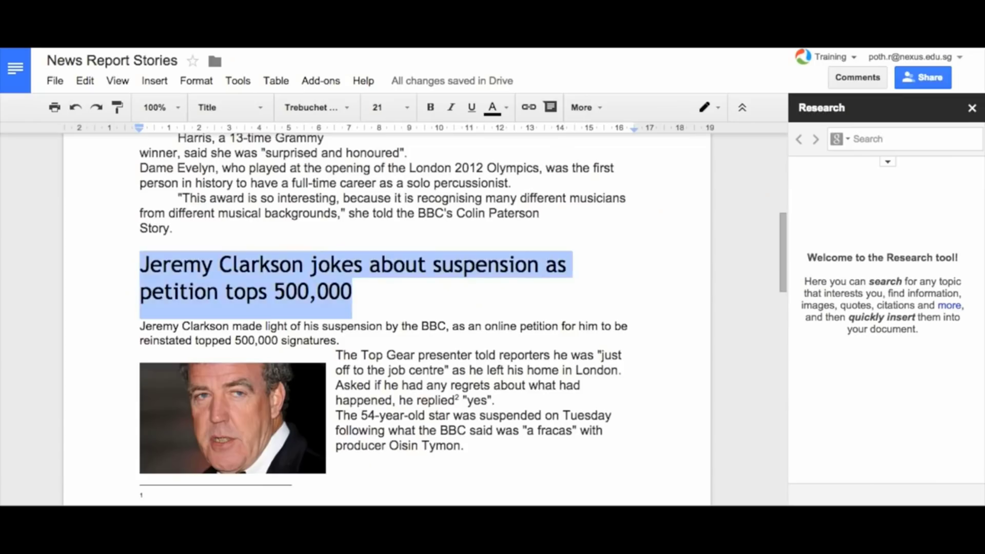
pyautogui.scroll(-2, 385, 318)
pyautogui.moveTo(140, 251); pyautogui.dragTo(247, 259)
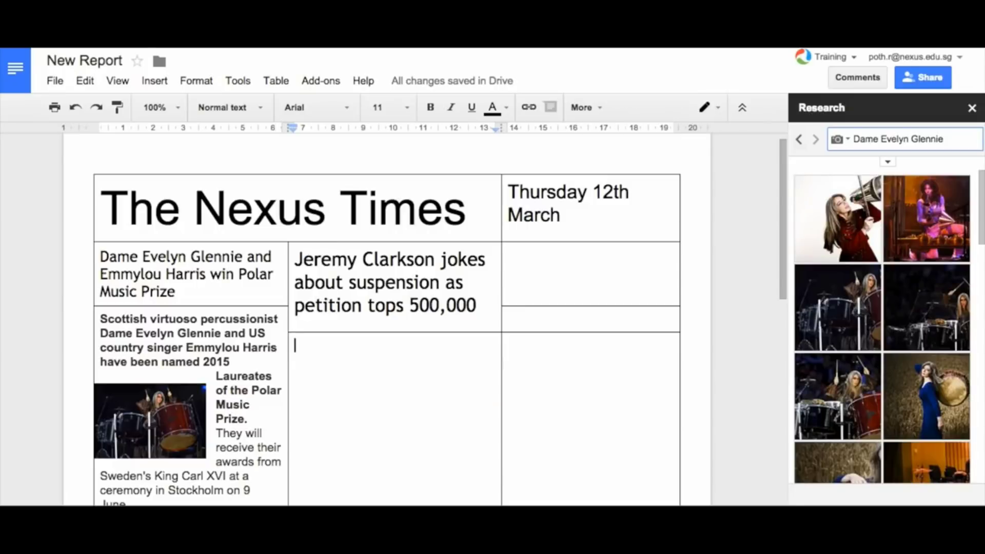
pyautogui.hotkey('ctrl', 'v')
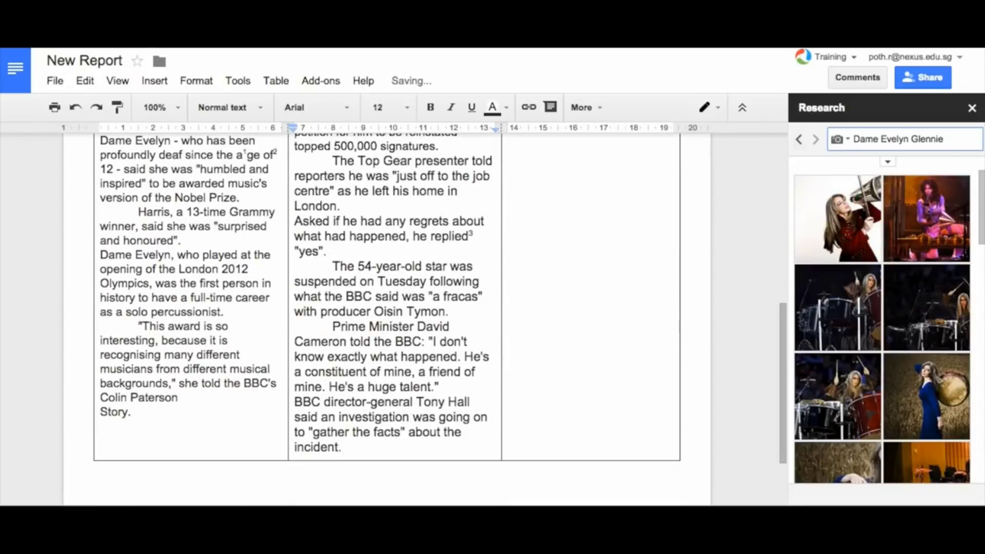
# Set the font size of the entire Jeremy Clarkson article text to 11
pyautogui.moveTo(343, 448); pyautogui.dragTo(311, 138)
pyautogui.hotkey('shift', 'Down')
pyautogui.hotkey('shift', 'Down')
pyautogui.hotkey('shift', 'Down')
pyautogui.hotkey('shift', 'Down')
pyautogui.hotkey('shift', 'Down')
pyautogui.hotkey('shift', 'Down')
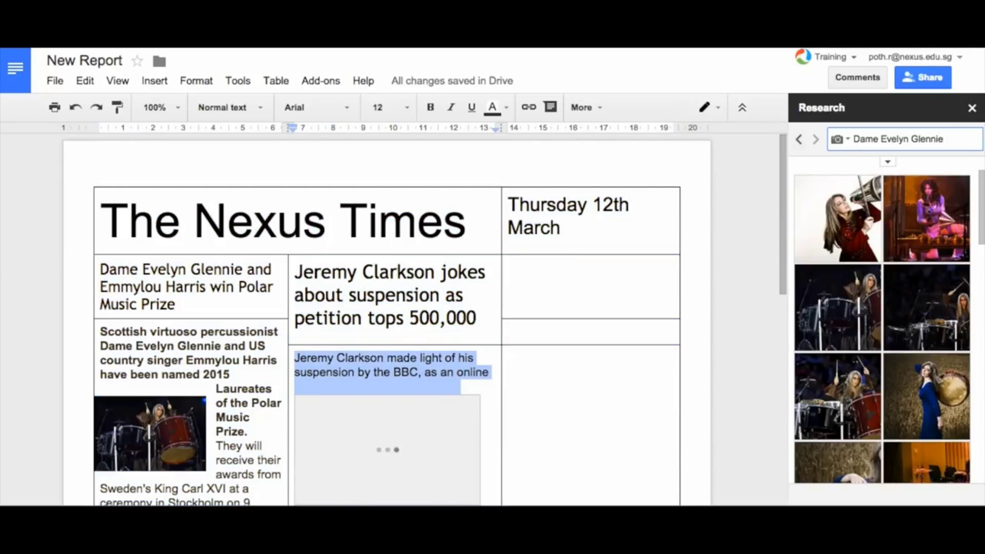
pyautogui.click(386, 107)
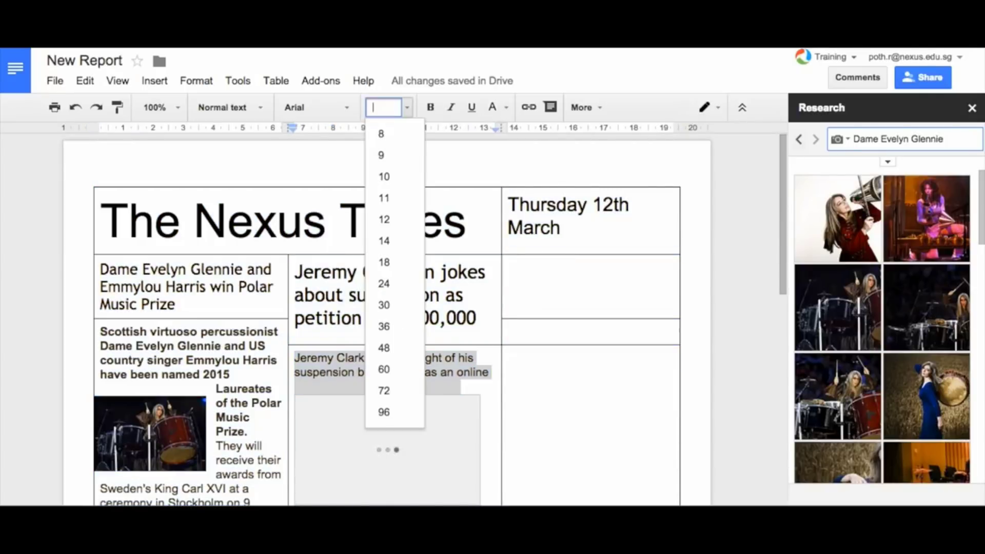
pyautogui.click(383, 198)
# Delete the unloaded image placeholder that was pasted with the Jeremy Clarkson article
pyautogui.scroll(-4, 387, 318)
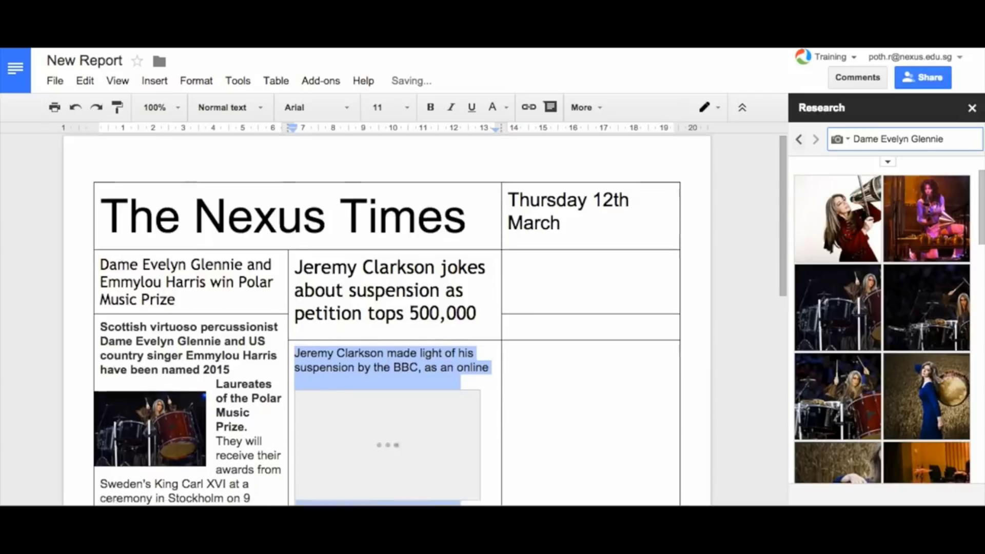
pyautogui.click(387, 267)
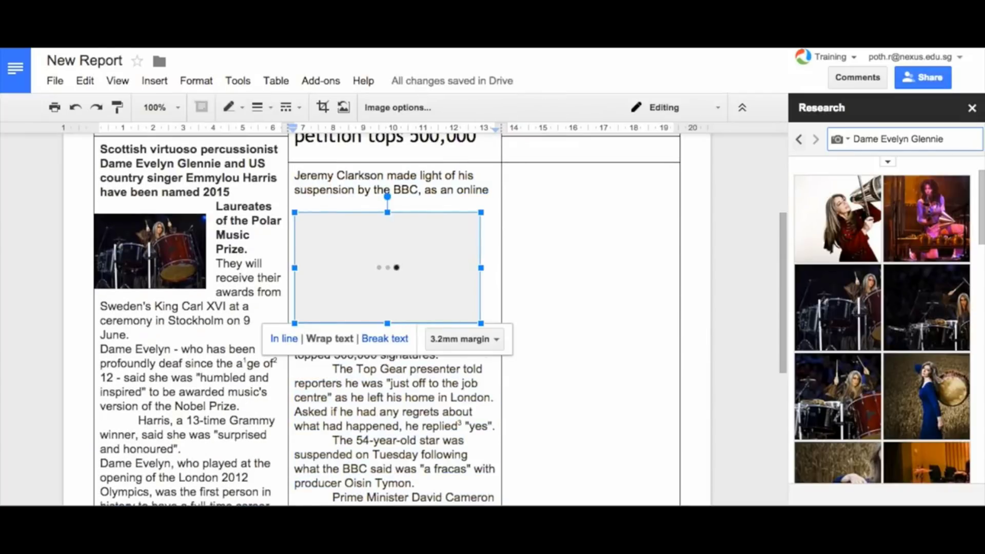
pyautogui.press('Delete')
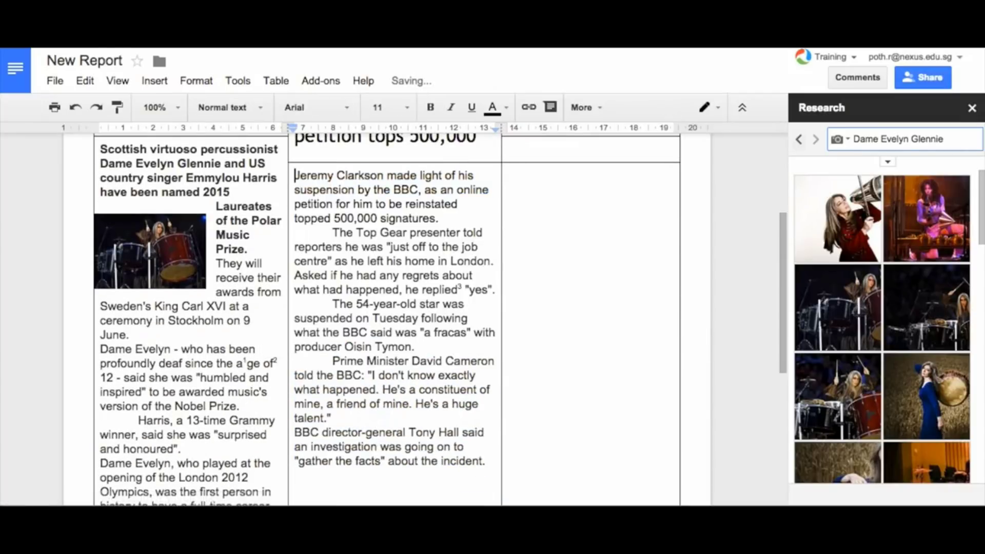
# Copy the name "Jeremy Clarkson" from the article's opening line and run a research image search for it
pyautogui.hotkey('shift', 'Right')
pyautogui.hotkey('shift', 'Right')
pyautogui.hotkey('shift', 'Right')
pyautogui.hotkey('shift', 'Right')
pyautogui.hotkey('shift', 'Right')
pyautogui.hotkey('shift', 'Right')
pyautogui.hotkey('shift', 'Right')
pyautogui.hotkey('shift', 'Right')
pyautogui.hotkey('shift', 'Right')
pyautogui.hotkey('shift', 'Right')
pyautogui.hotkey('shift', 'Right')
pyautogui.hotkey('shift', 'Right')
pyautogui.hotkey('shift', 'Right')
pyautogui.hotkey('shift', 'Right')
pyautogui.hotkey('shift', 'Right')
pyautogui.hotkey('ctrl', 'c')
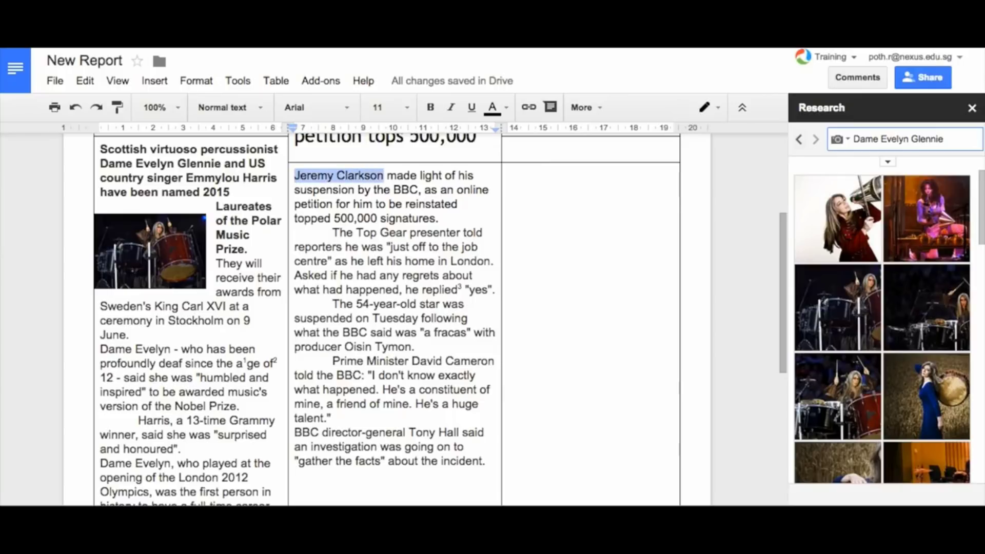
pyautogui.click(840, 139)
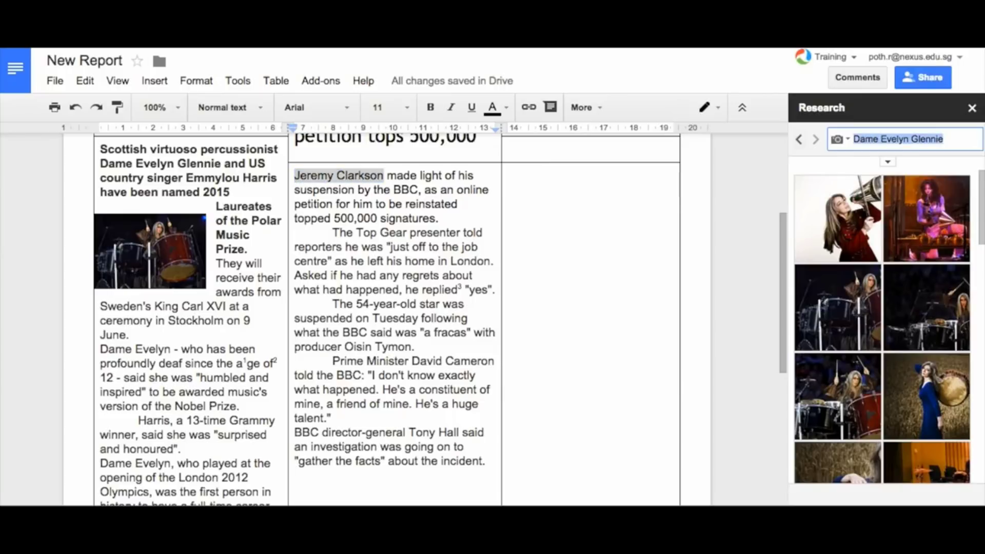
pyautogui.hotkey('ctrl', 'v')
pyautogui.press('Return')
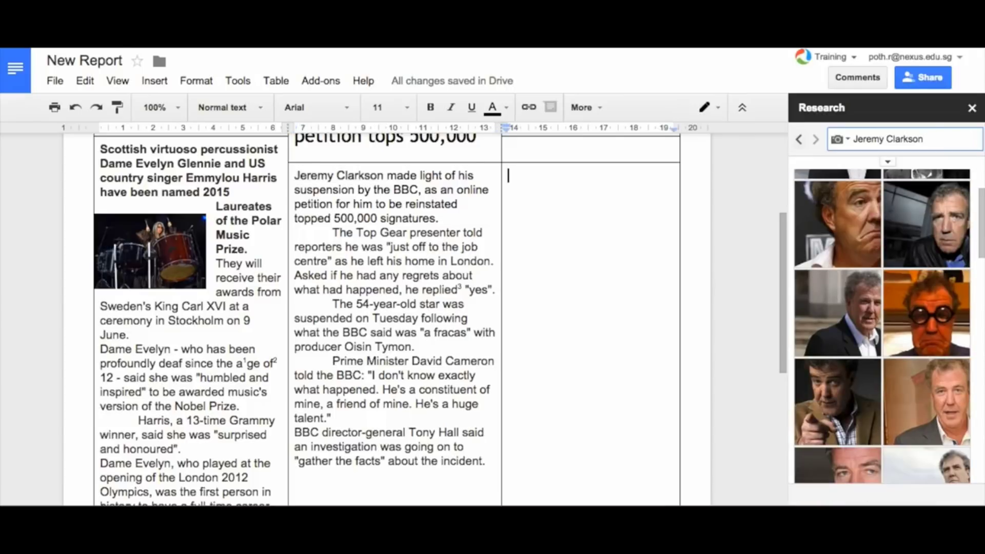
pyautogui.moveTo(842, 313)
pyautogui.moveTo(841, 313); pyautogui.dragTo(298, 354)
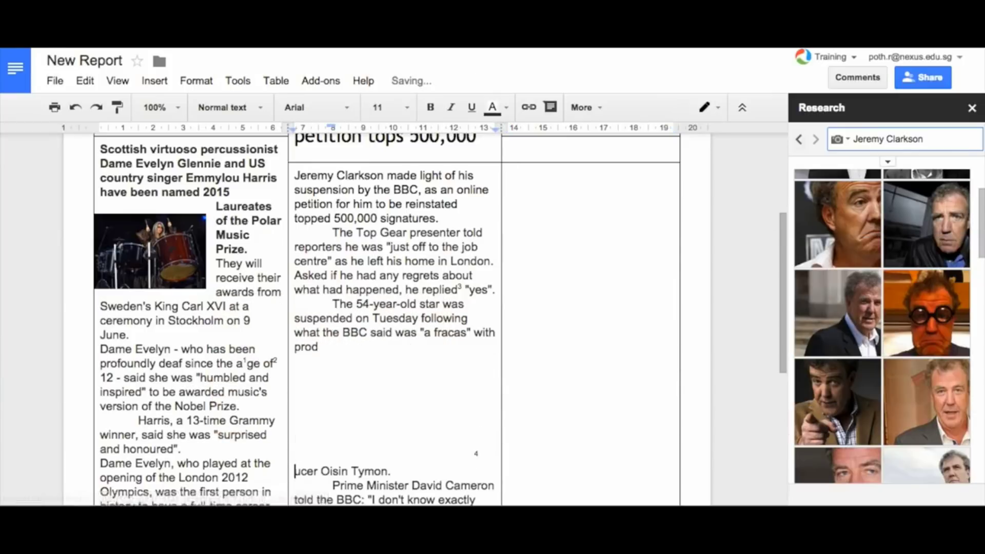
pyautogui.scroll(-2, 385, 328)
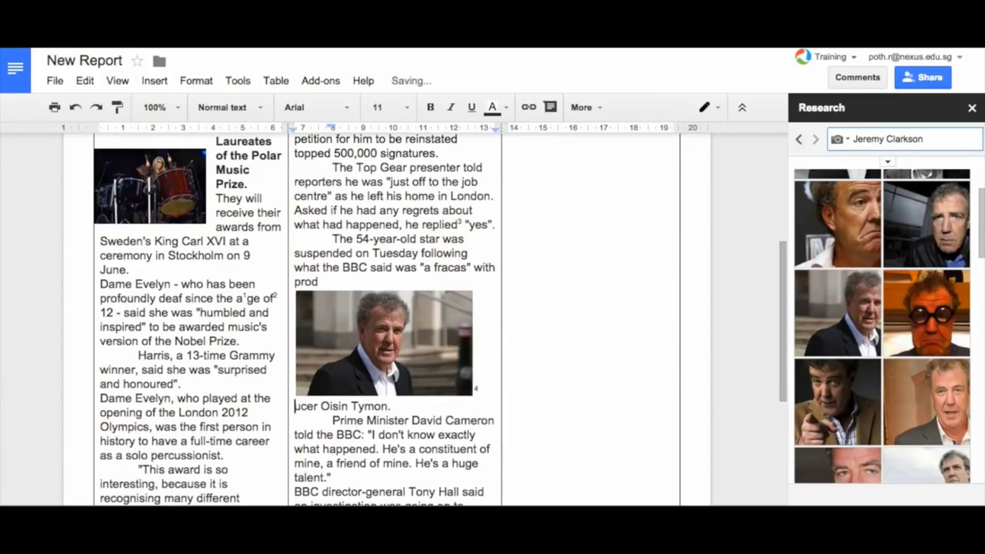
pyautogui.press('BackSpace')
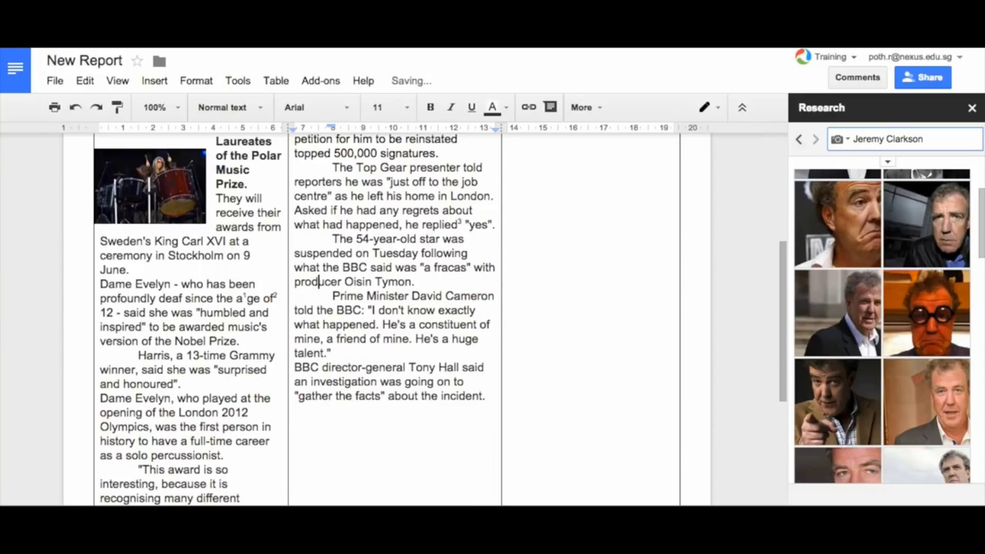
# Insert a small photo of the suited Clarkson before stone steps, with text wrapped around it, beside "Asked if he had any regrets"
pyautogui.moveTo(838, 313); pyautogui.dragTo(478, 352)
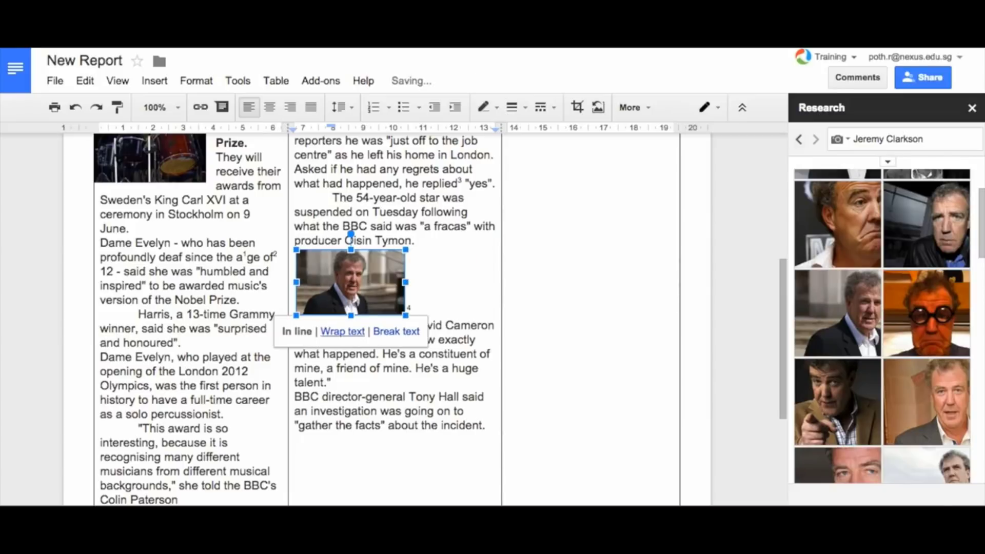
pyautogui.click(343, 331)
pyautogui.scroll(2, 343, 331)
pyautogui.moveTo(333, 373); pyautogui.dragTo(354, 314)
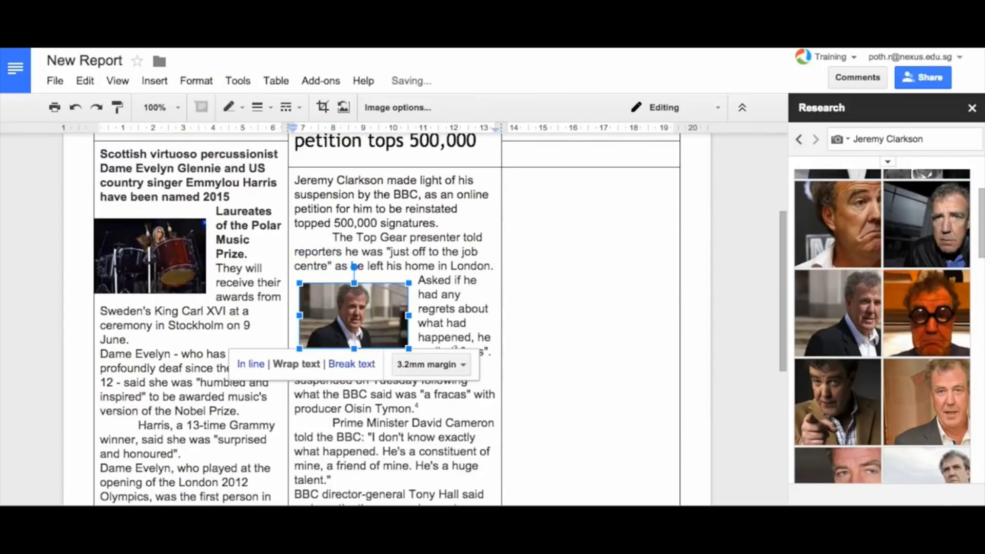
# Review the layout of the two article columns and the image source footnotes below the table
pyautogui.scroll(1, 354, 314)
pyautogui.scroll(-3, 354, 314)
pyautogui.click(497, 344)
pyautogui.scroll(-3, 390, 308)
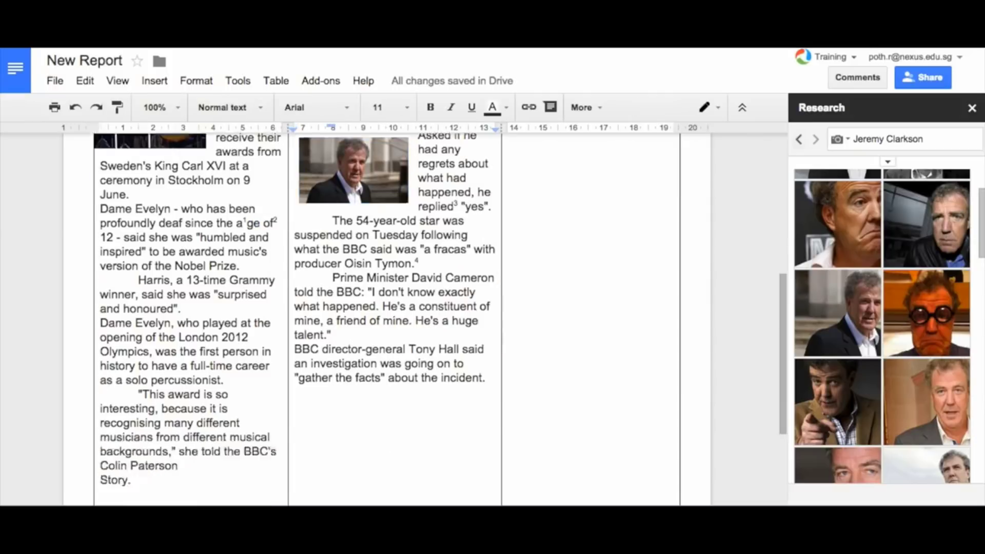
pyautogui.scroll(-1, 390, 308)
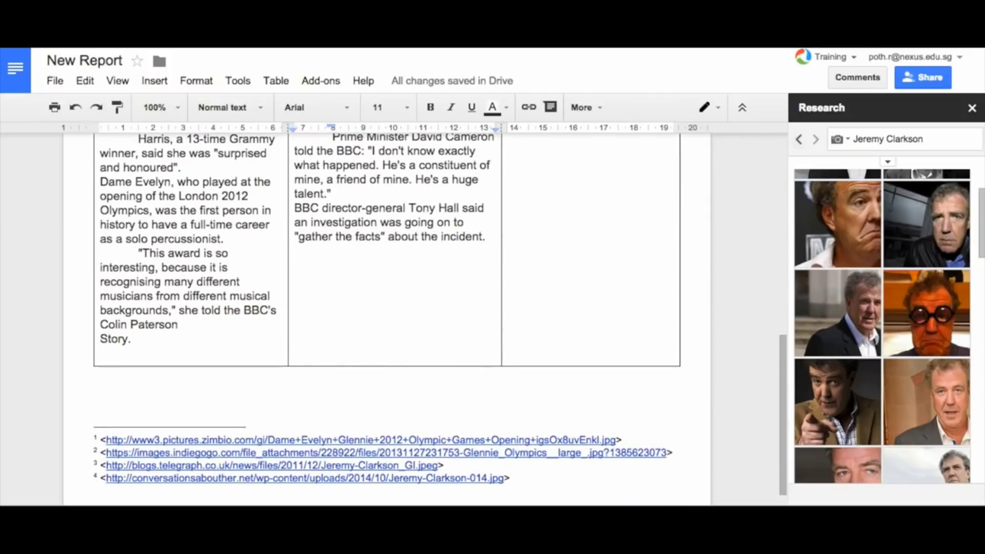
pyautogui.scroll(2, 390, 308)
pyautogui.scroll(-2, 390, 308)
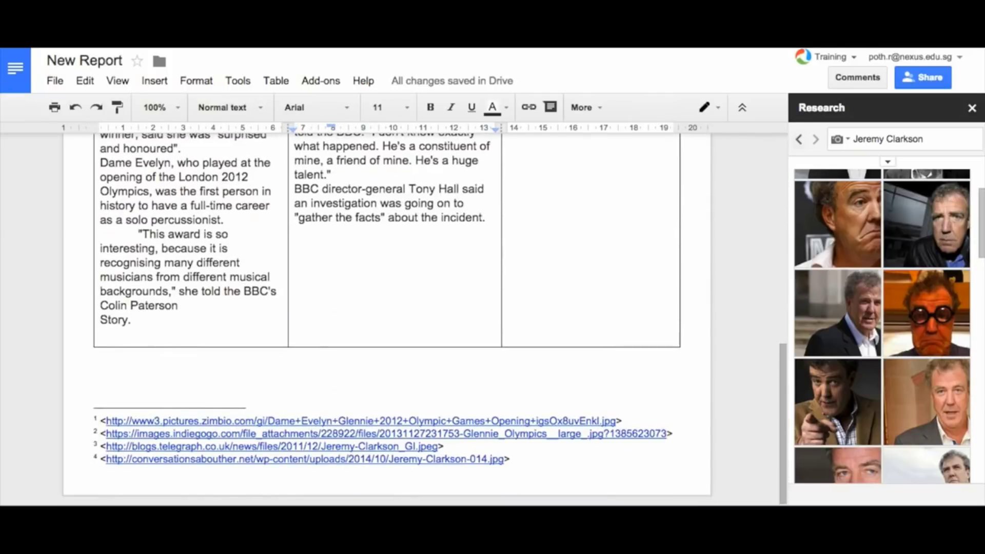
pyautogui.scroll(10, 390, 308)
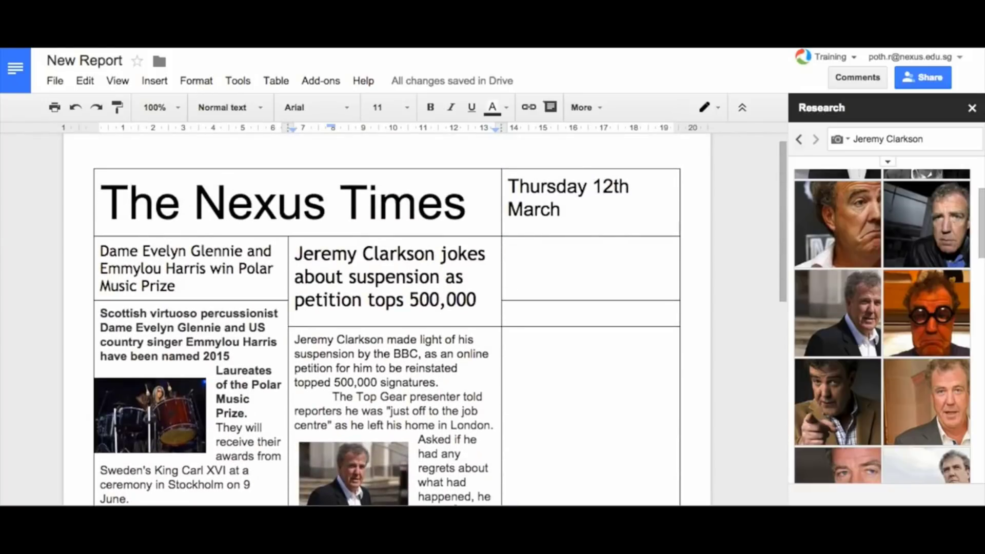
# Copy the headline "Blurred Lines jury awards Marvin Gaye family $7m" from News Report Stories into the third-column cell below the date
pyautogui.click(508, 249)
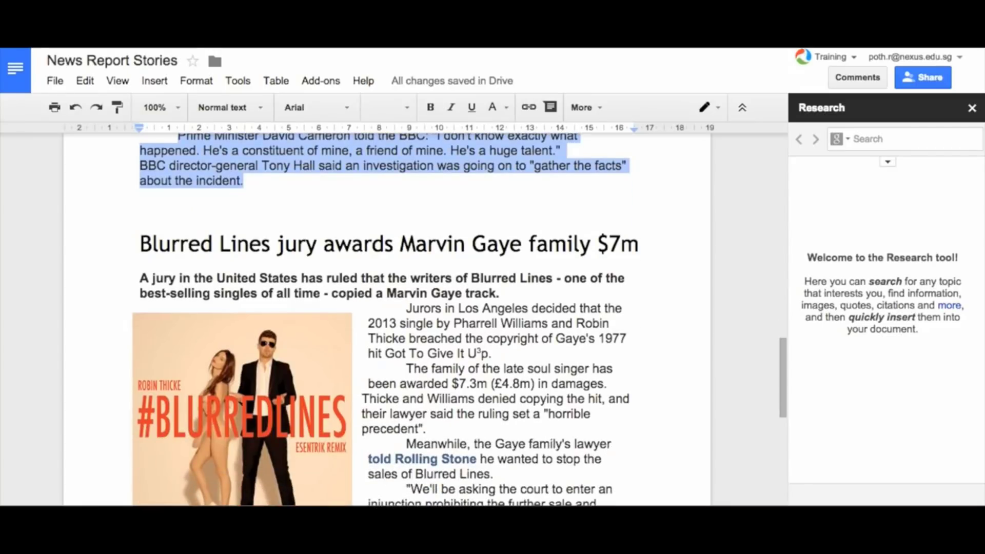
pyautogui.moveTo(140, 244); pyautogui.dragTo(639, 245)
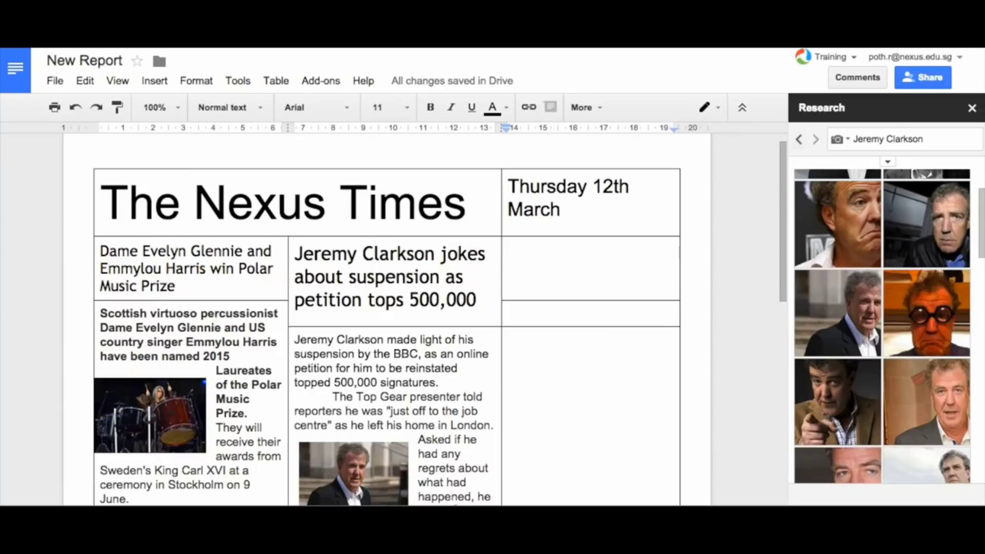
pyautogui.write('Blurred Lines jury awards Marvin Gaye family $7m')
# Set the font size of the Blurred Lines headline to 14
pyautogui.moveTo(620, 337); pyautogui.dragTo(507, 255)
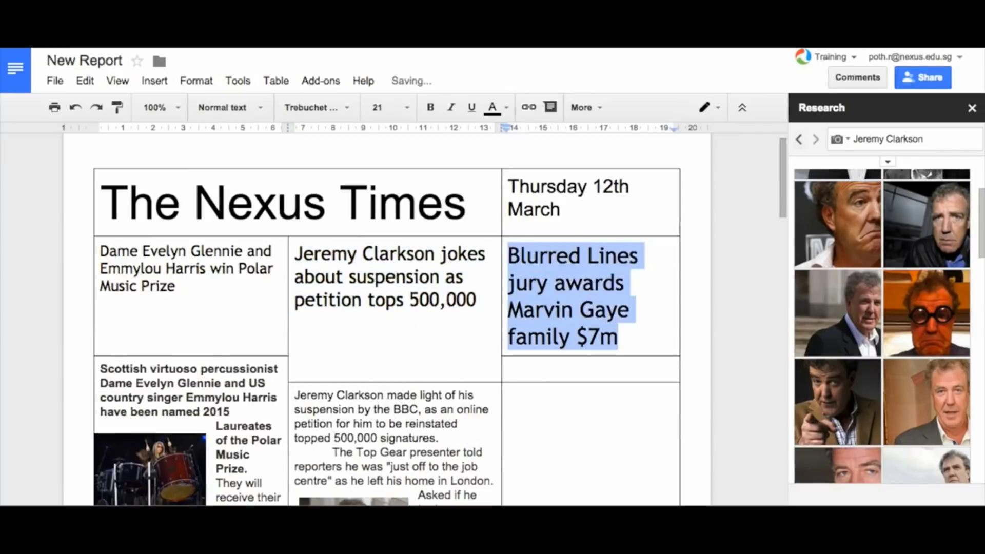
pyautogui.click(383, 107)
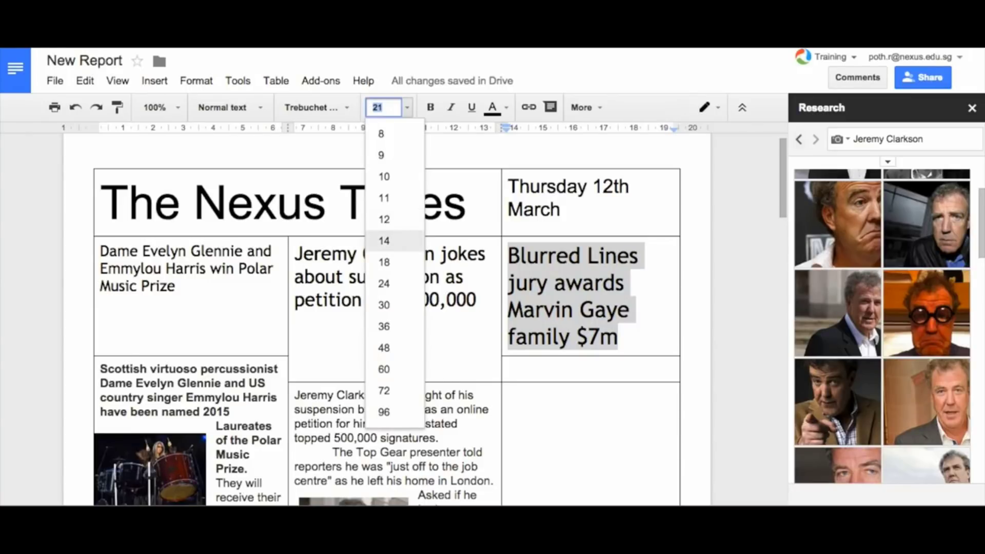
pyautogui.click(383, 240)
# Merge the two empty third-column cells below the Blurred Lines headline
pyautogui.moveTo(564, 313); pyautogui.dragTo(564, 339)
pyautogui.click(564, 313)
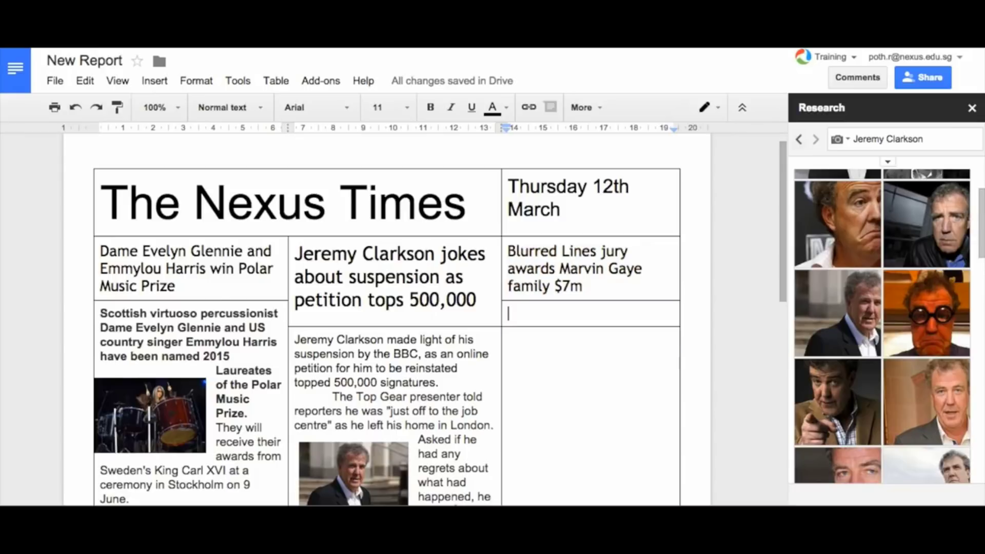
pyautogui.hotkey('shift', 'Down')
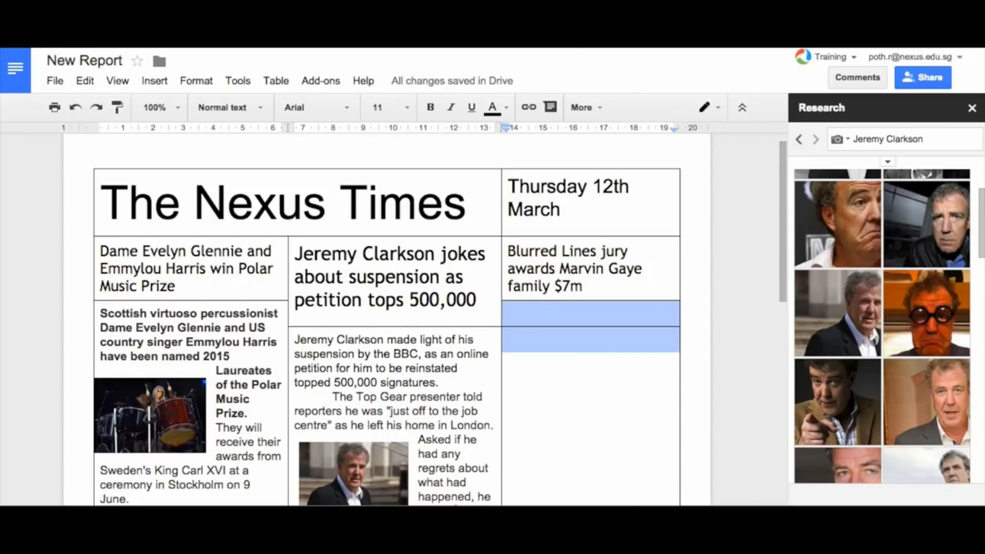
pyautogui.rightClick(585, 339)
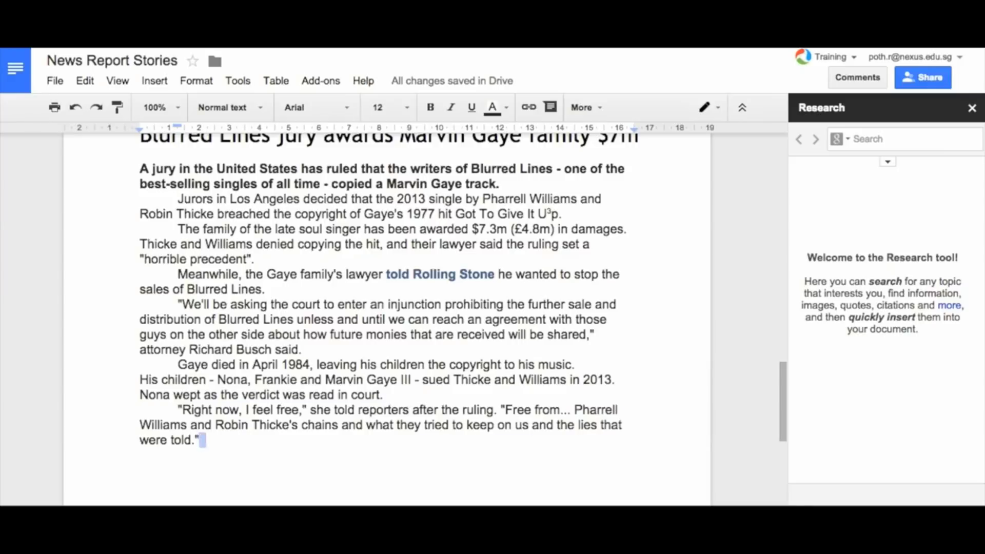
# Copy the full Blurred Lines article text from the News Report Stories document into the merged third-column cell
pyautogui.hotkey('ctrl', 'shift', 'Up')
pyautogui.hotkey('ctrl', 'shift', 'Up')
pyautogui.hotkey('ctrl', 'shift', 'Up')
pyautogui.hotkey('ctrl', 'shift', 'Up')
pyautogui.hotkey('ctrl', 'shift', 'Up')
pyautogui.hotkey('ctrl', 'shift', 'Up')
pyautogui.hotkey('ctrl', 'shift', 'Up')
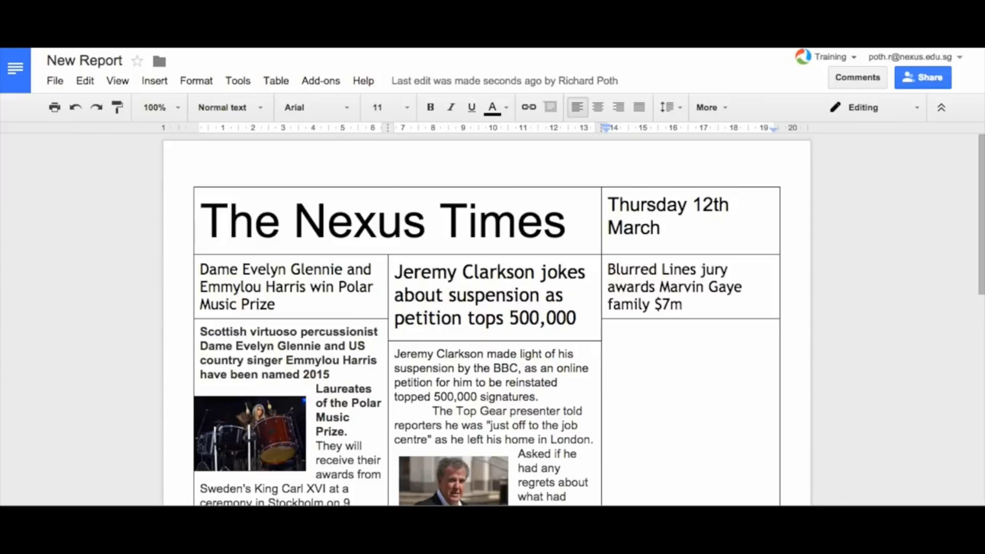
pyautogui.hotkey('ctrl', 'v')
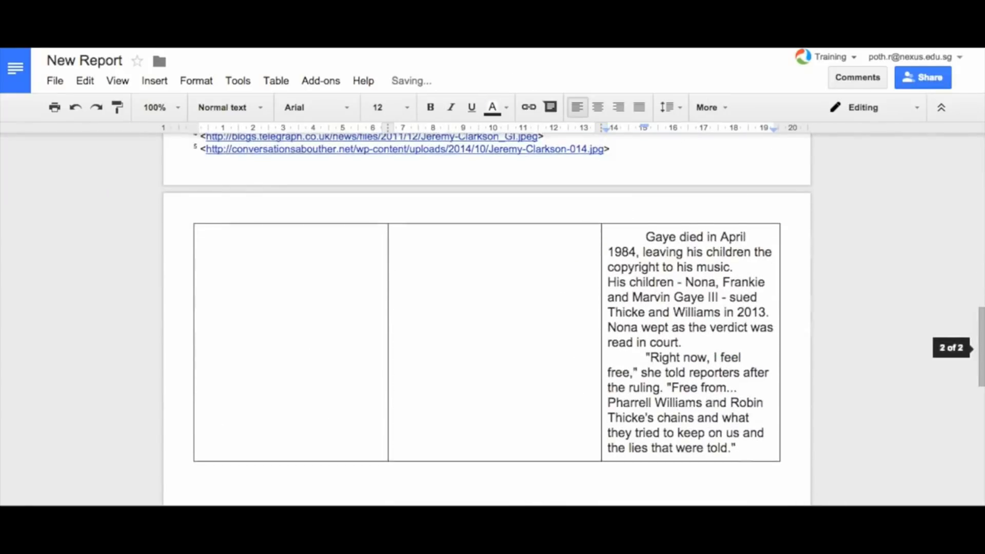
# Set the font size of the Blurred Lines article text to 11 and check how the columns fit across the pages
pyautogui.scroll(20, 488, 318)
pyautogui.scroll(-20, 487, 318)
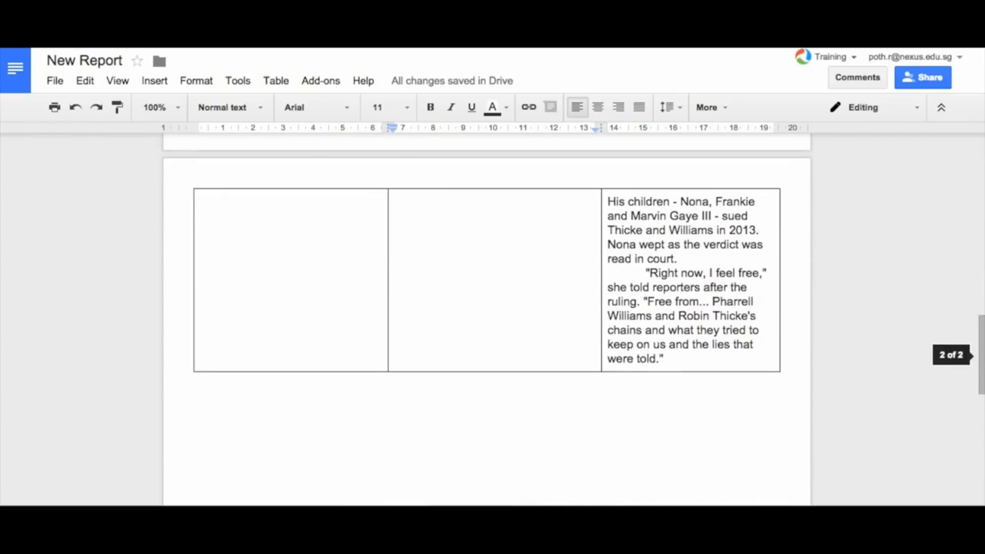
pyautogui.scroll(10, 487, 308)
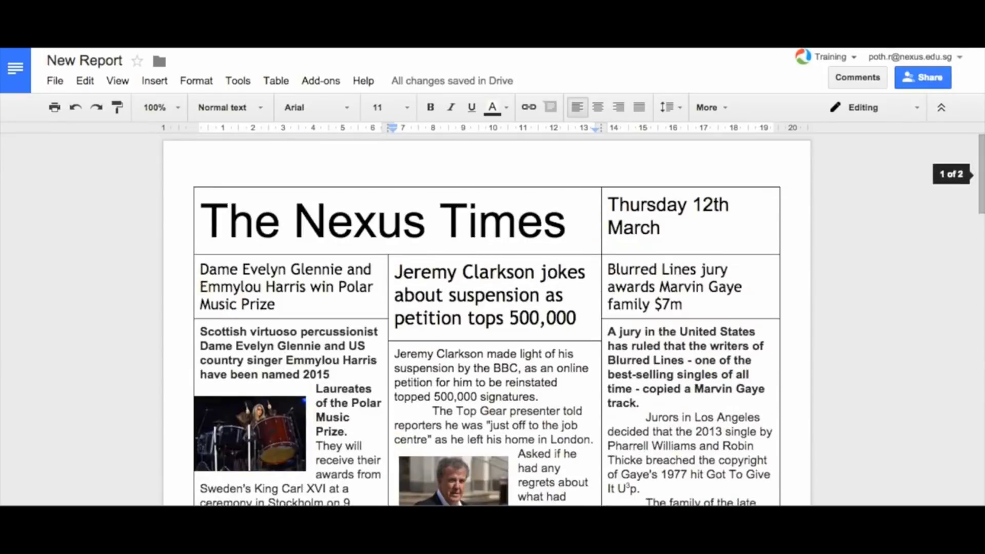
pyautogui.scroll(-10, 488, 318)
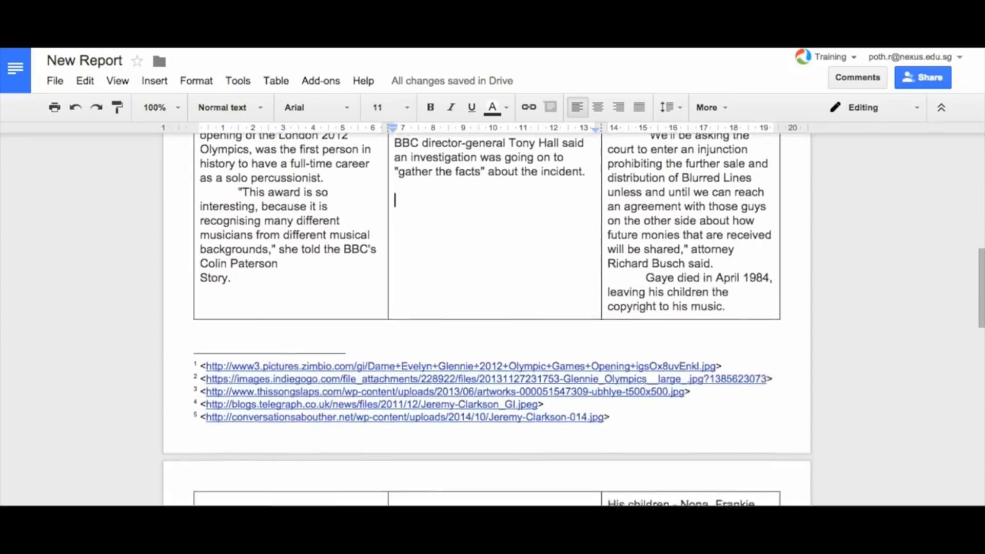
# Move the Blurred Lines headline from the third column to a new line below the Jeremy Clarkson story in the middle column
pyautogui.scroll(10, 487, 318)
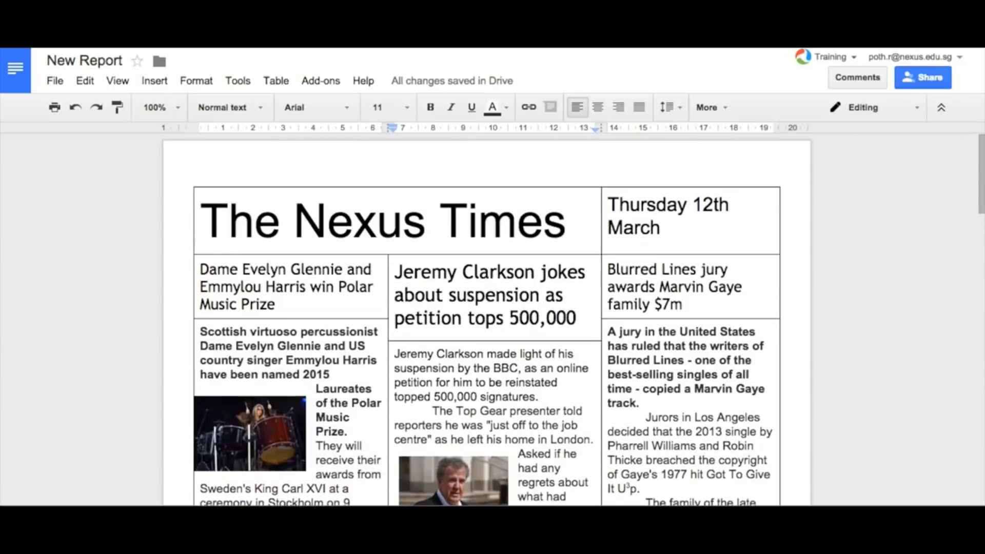
pyautogui.moveTo(683, 305); pyautogui.dragTo(607, 270)
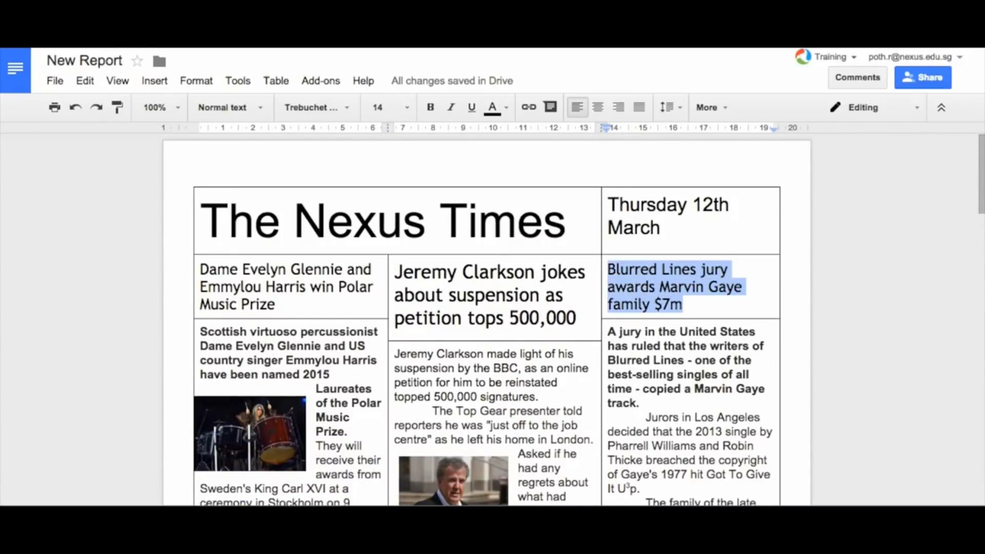
pyautogui.hotkey('ctrl', 'x')
pyautogui.scroll(-5, 487, 318)
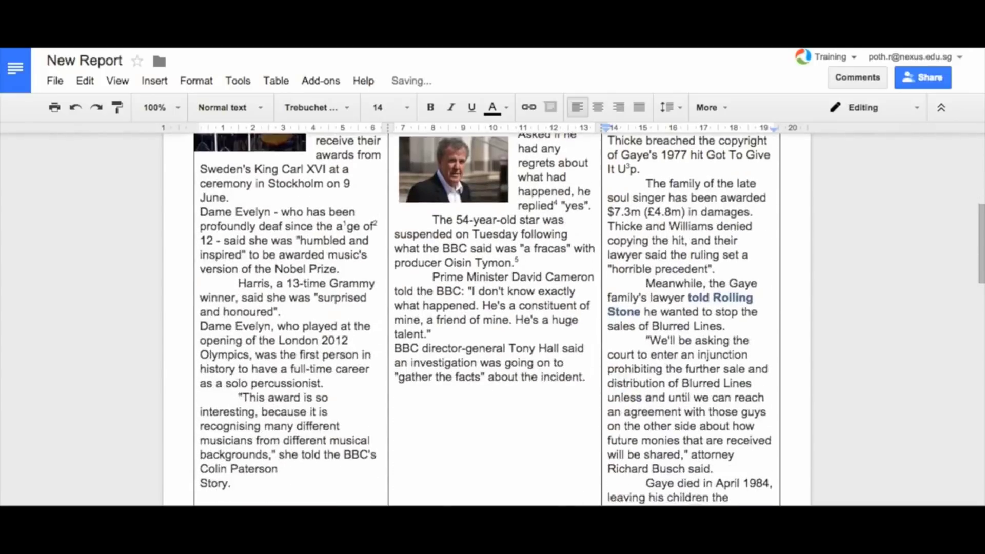
pyautogui.click(396, 329)
pyautogui.press('Return')
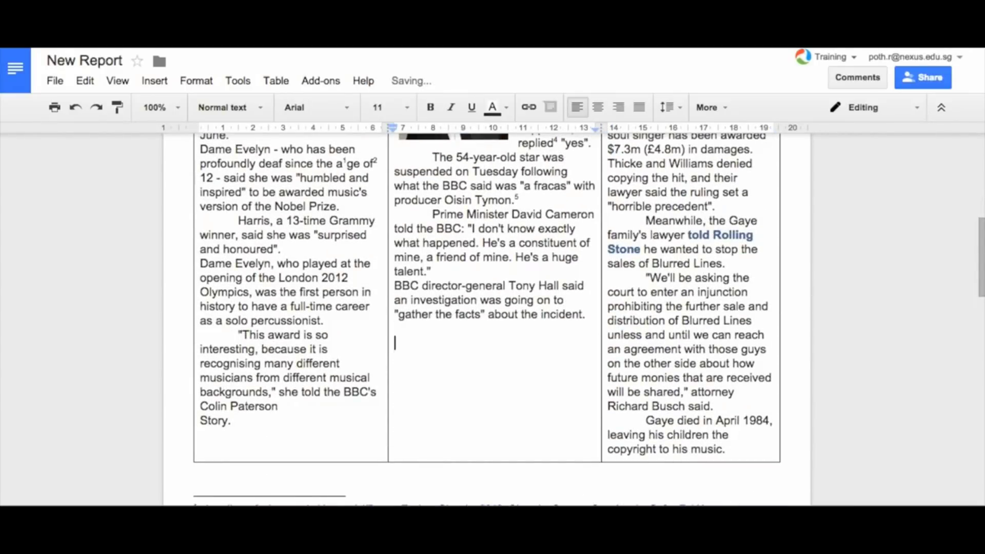
pyautogui.hotkey('ctrl', 'v')
# Move the bold opening paragraph of the Blurred Lines article beneath its headline in the middle column, separated by a blank line
pyautogui.scroll(5, 487, 318)
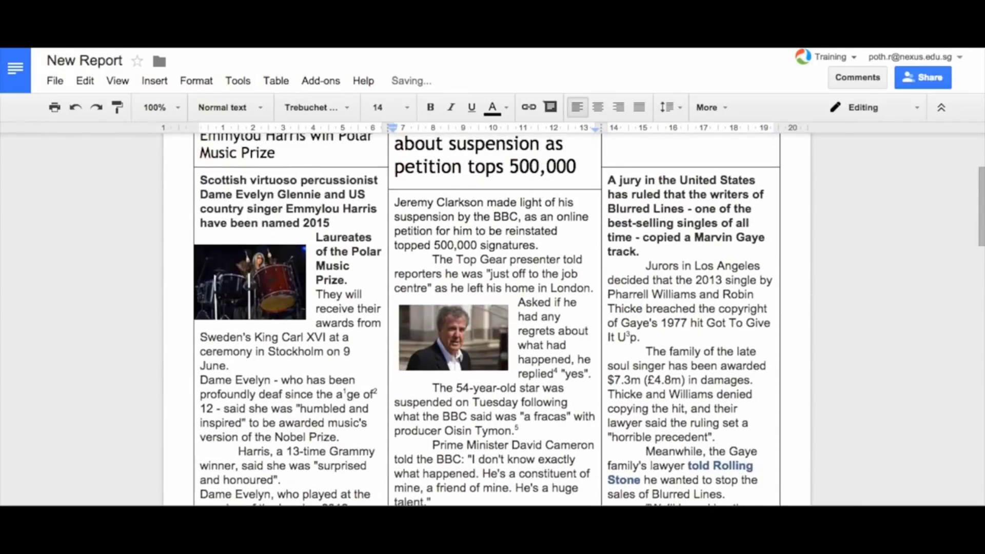
pyautogui.moveTo(640, 252); pyautogui.dragTo(608, 180)
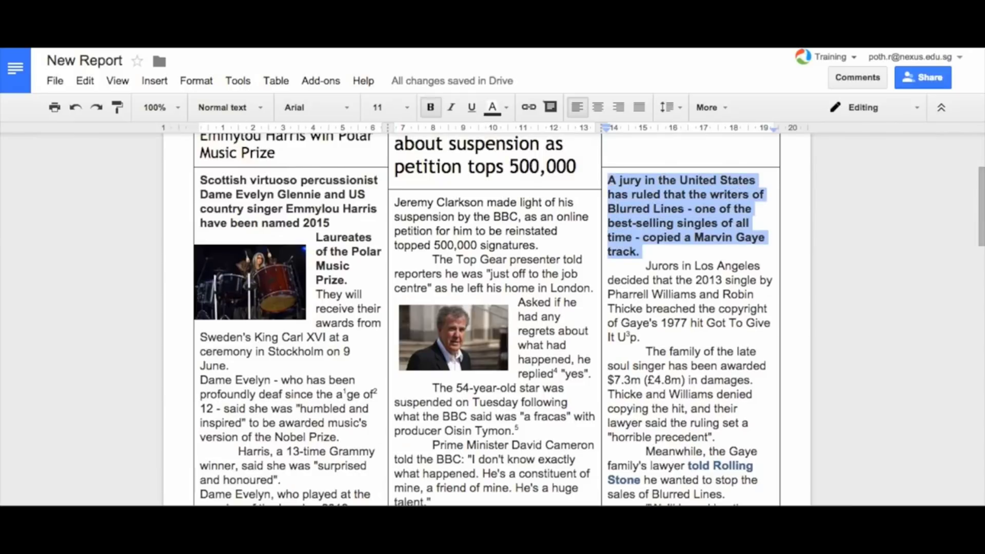
pyautogui.hotkey('ctrl', 'x')
pyautogui.scroll(-5, 488, 318)
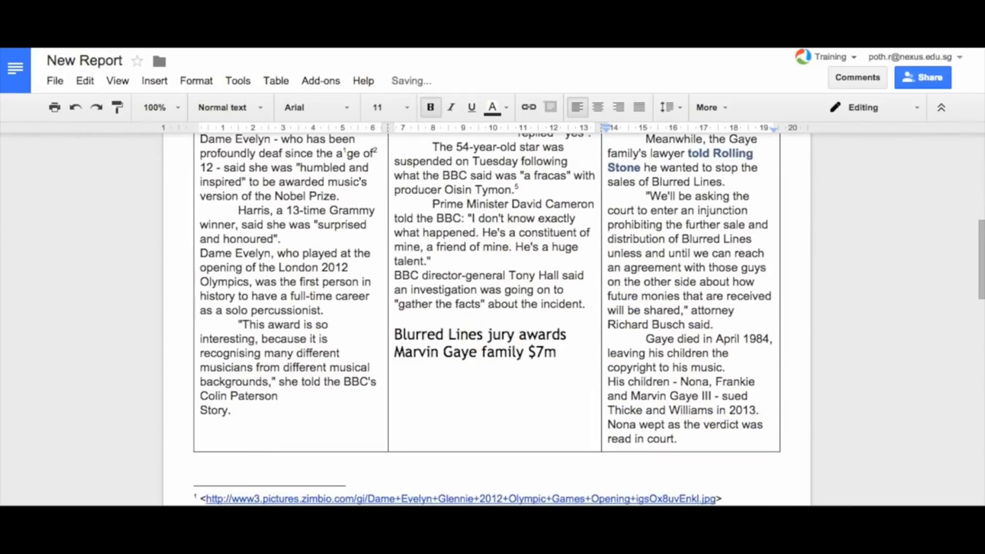
pyautogui.click(559, 353)
pyautogui.press('Return')
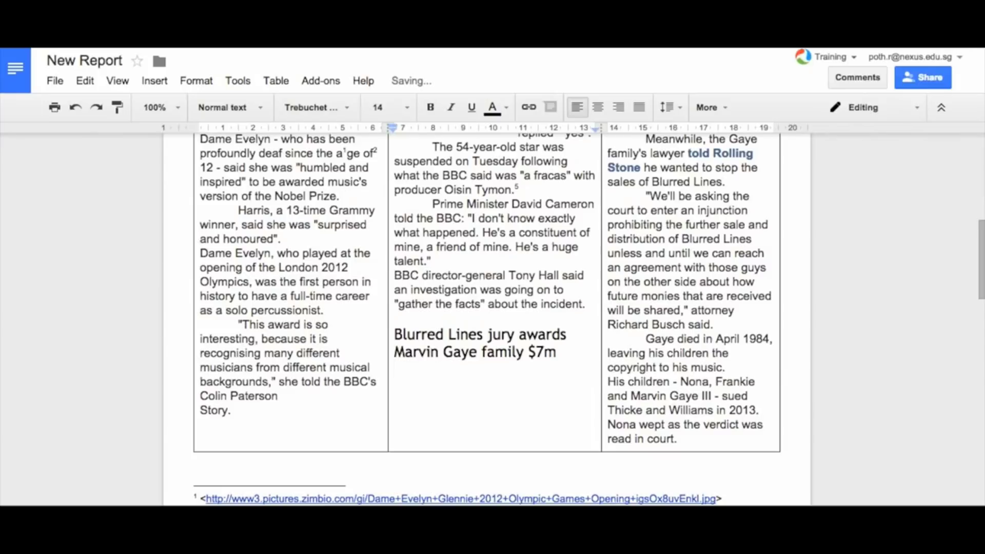
pyautogui.hotkey('ctrl', 'v')
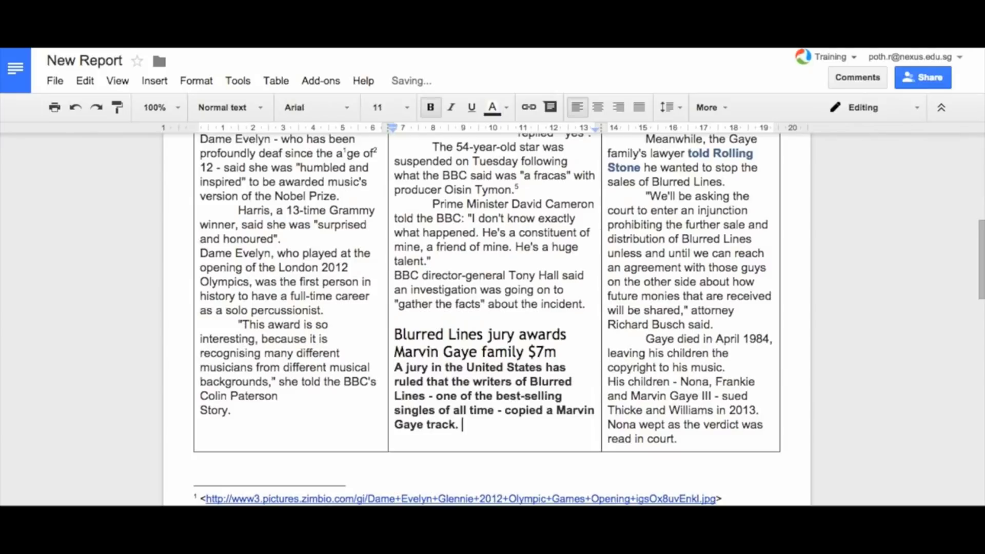
pyautogui.click(558, 352)
pyautogui.press('Return')
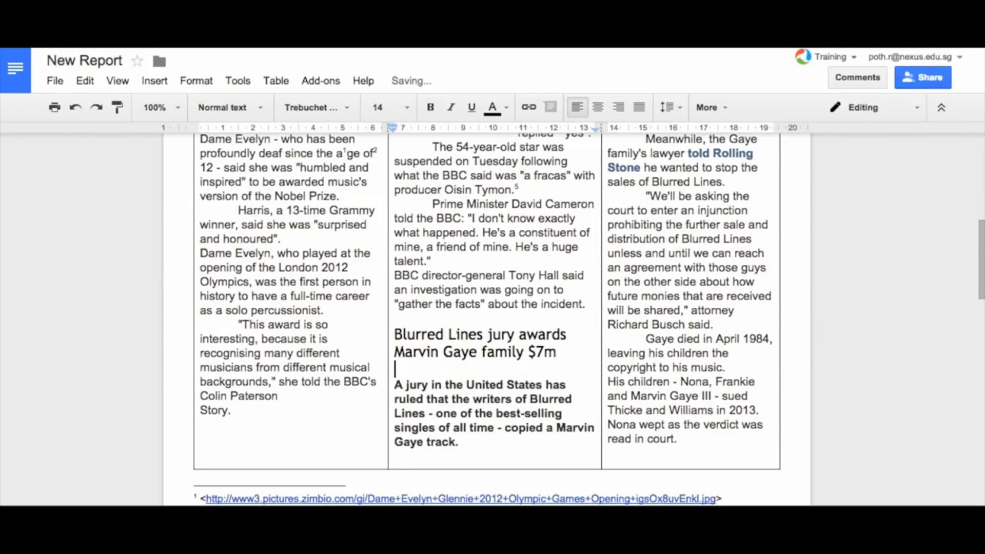
# Cut the Blurred Lines paragraphs from "Jurors in Los Angeles" through "read in court." out of the third column
pyautogui.scroll(-3, 487, 318)
pyautogui.scroll(4, 487, 318)
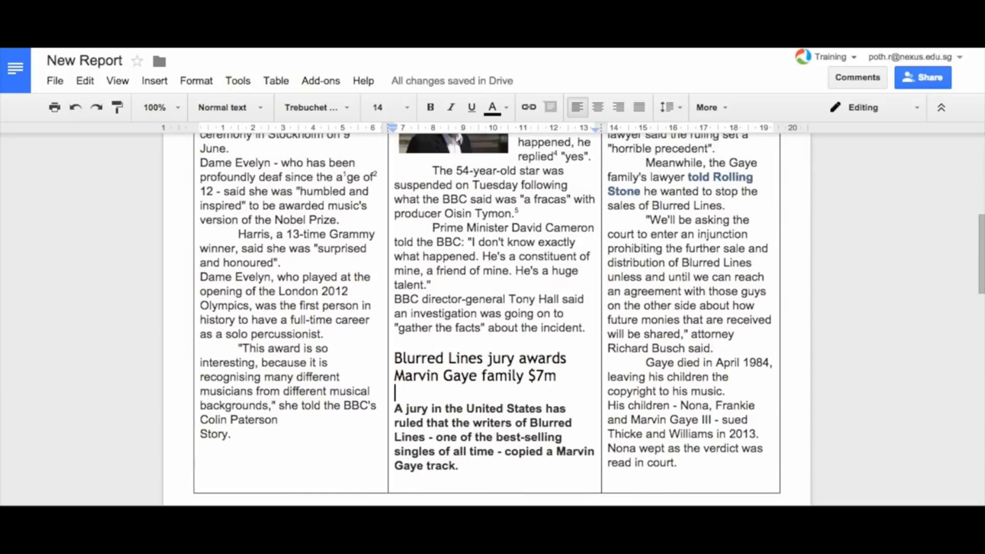
pyautogui.scroll(5, 487, 318)
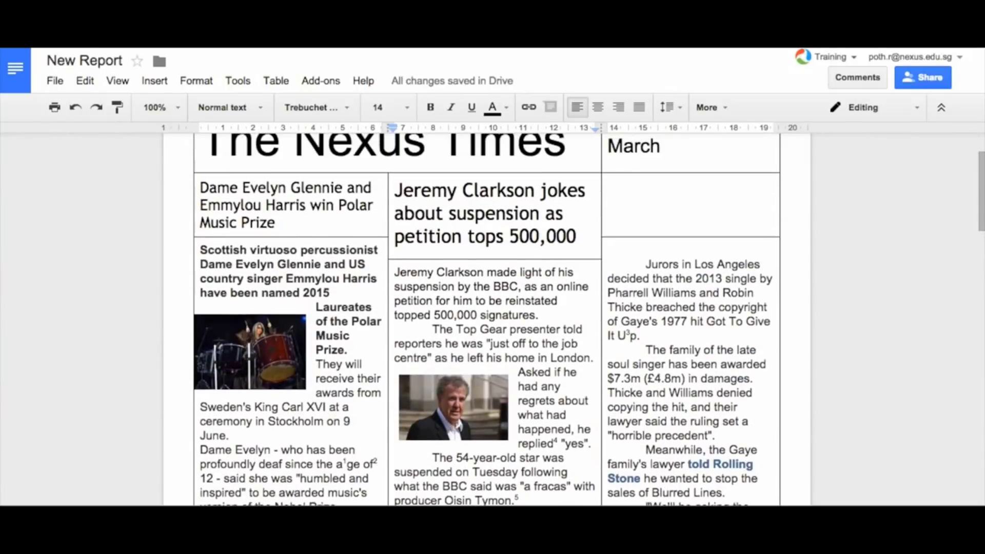
pyautogui.moveTo(645, 264); pyautogui.dragTo(684, 437)
pyautogui.scroll(-5, 698, 379)
pyautogui.scroll(-3, 699, 378)
pyautogui.scroll(5, 699, 378)
pyautogui.scroll(2, 684, 438)
pyautogui.scroll(-5, 487, 319)
pyautogui.hotkey('shift', 'Down')
pyautogui.hotkey('shift', 'Down')
pyautogui.hotkey('shift', 'Down')
pyautogui.hotkey('shift', 'Down')
pyautogui.hotkey('shift', 'Down')
pyautogui.hotkey('shift', 'Down')
pyautogui.hotkey('shift', 'Down')
pyautogui.hotkey('shift', 'Down')
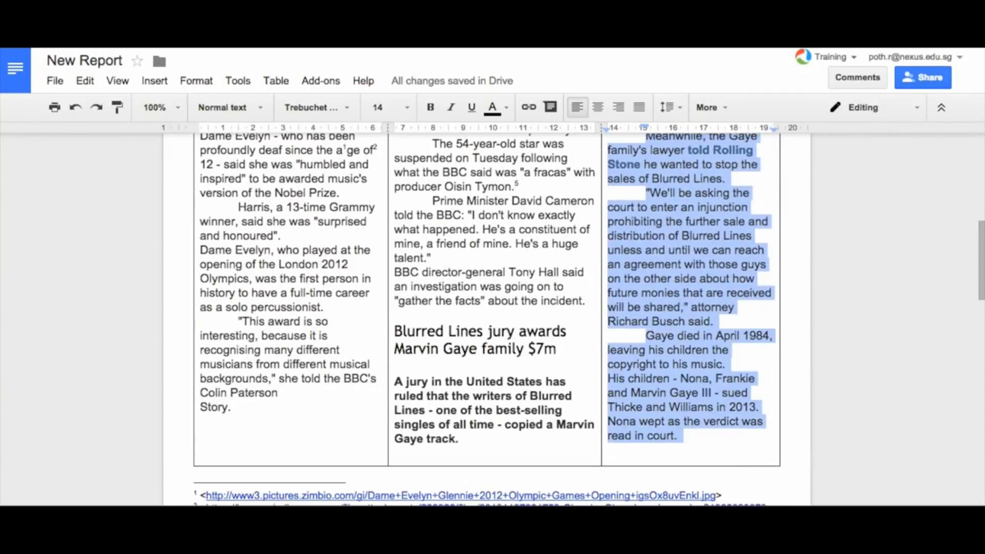
pyautogui.press('BackSpace')
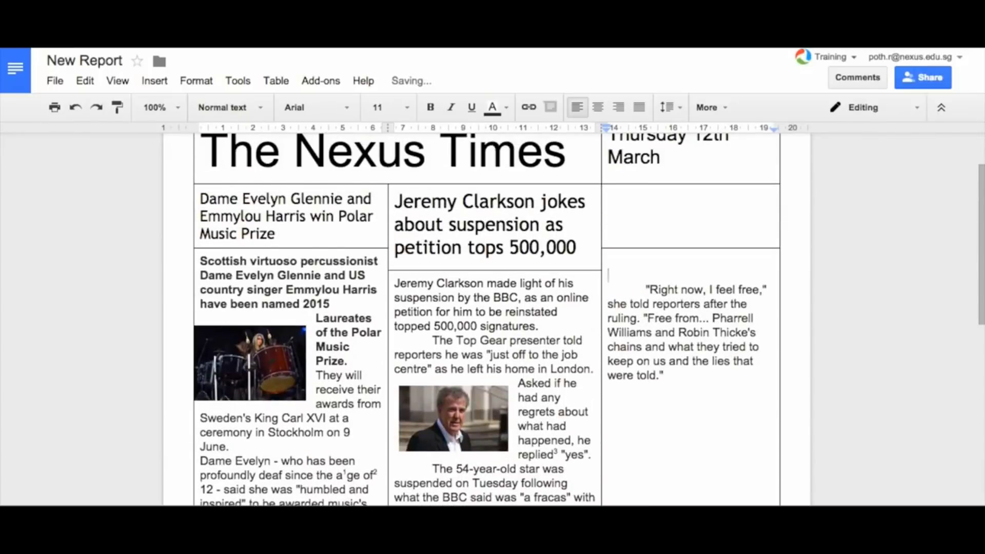
# Merge the empty third-column headline cell with the article cell below it
pyautogui.moveTo(685, 200); pyautogui.dragTo(686, 308)
pyautogui.rightClick(686, 307)
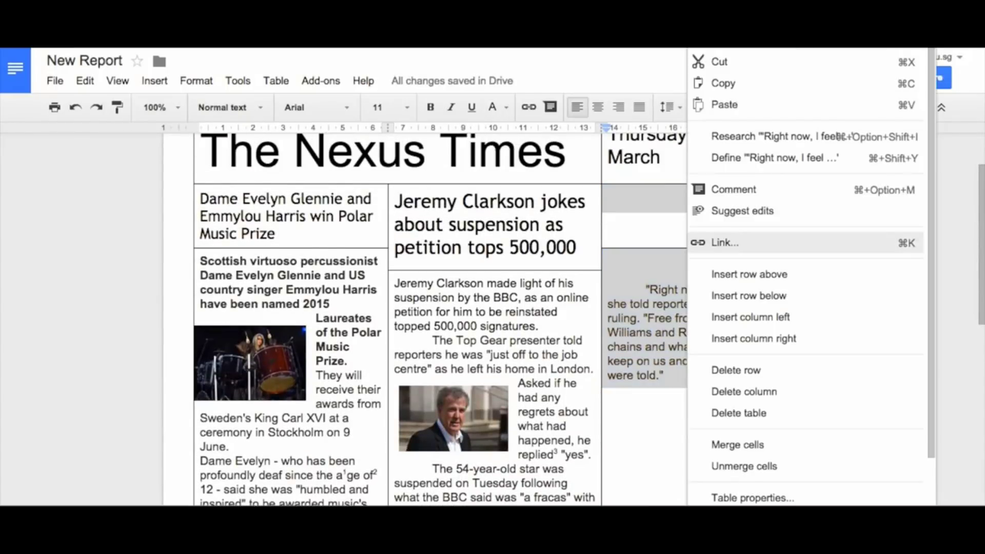
pyautogui.click(739, 444)
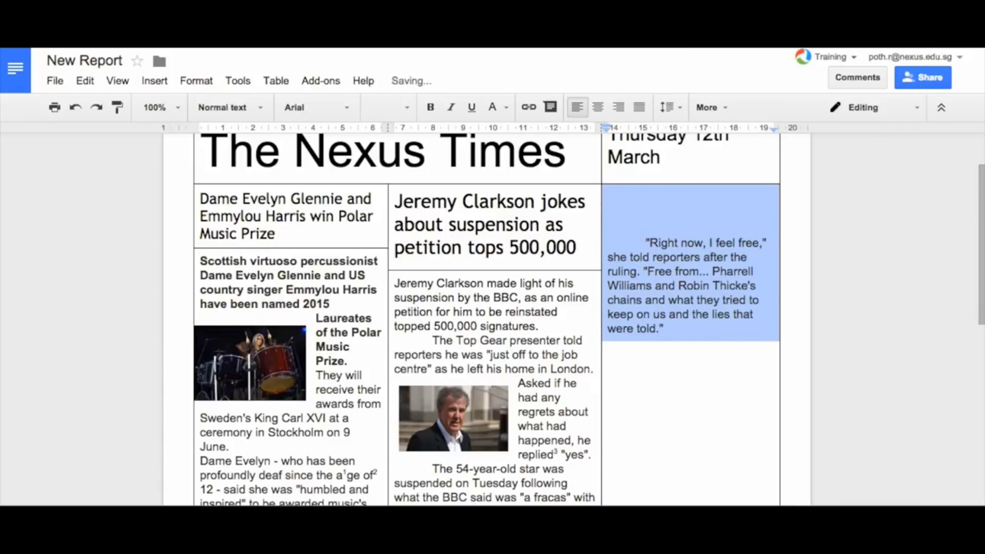
# Paste the cut paragraphs above "Right now, I feel free" in the merged cell and remove the blank lines and indent before them
pyautogui.click(609, 228)
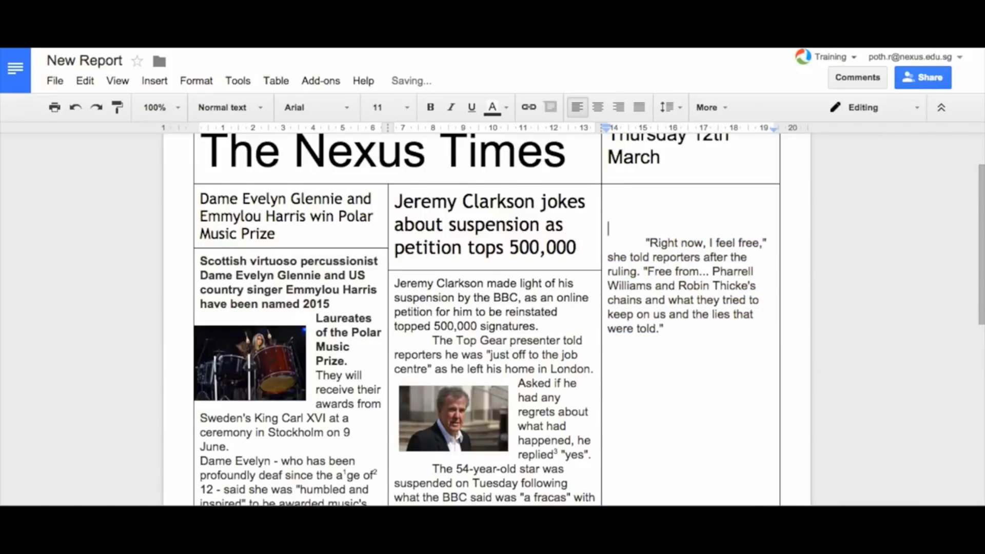
pyautogui.hotkey('ctrl', 'v')
pyautogui.scroll(5, 492, 318)
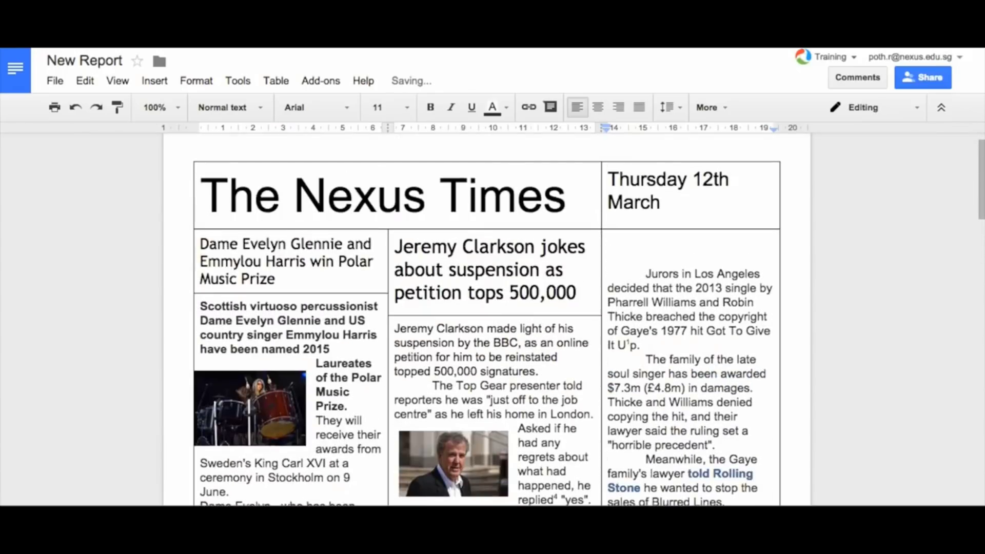
pyautogui.press('BackSpace')
pyautogui.press('BackSpace')
pyautogui.press('BackSpace')
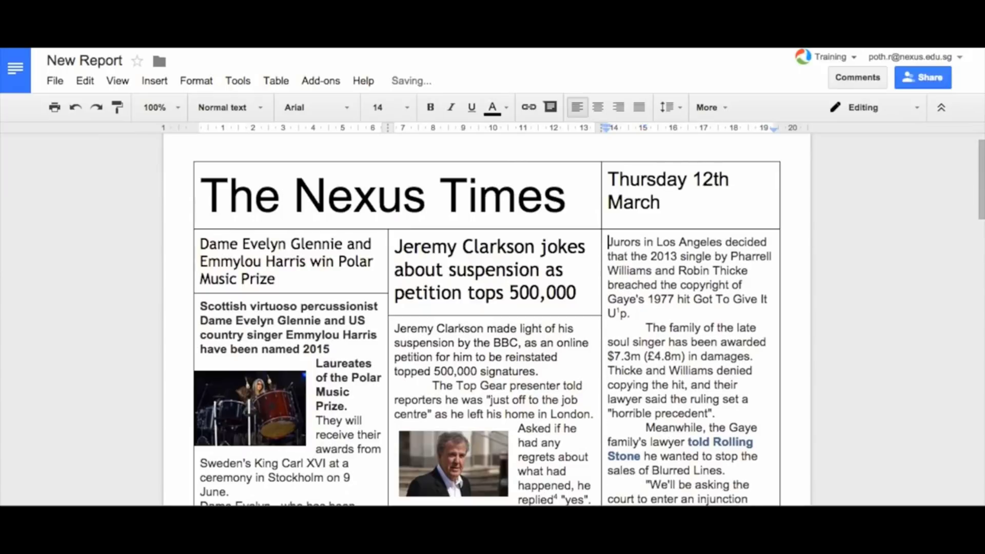
# Check how the three article columns and the image footnotes fit on the first page
pyautogui.moveTo(200, 307); pyautogui.dragTo(358, 502)
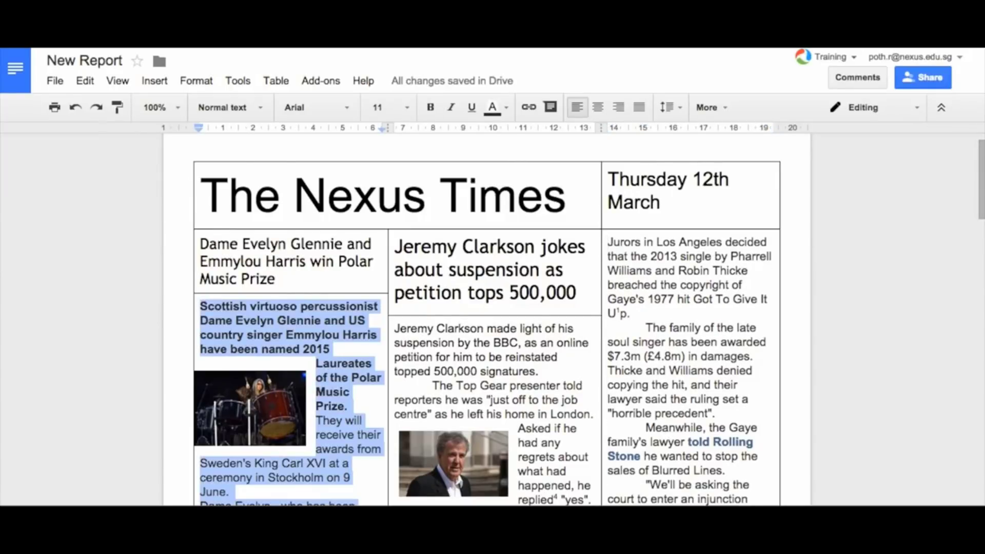
pyautogui.click(615, 242)
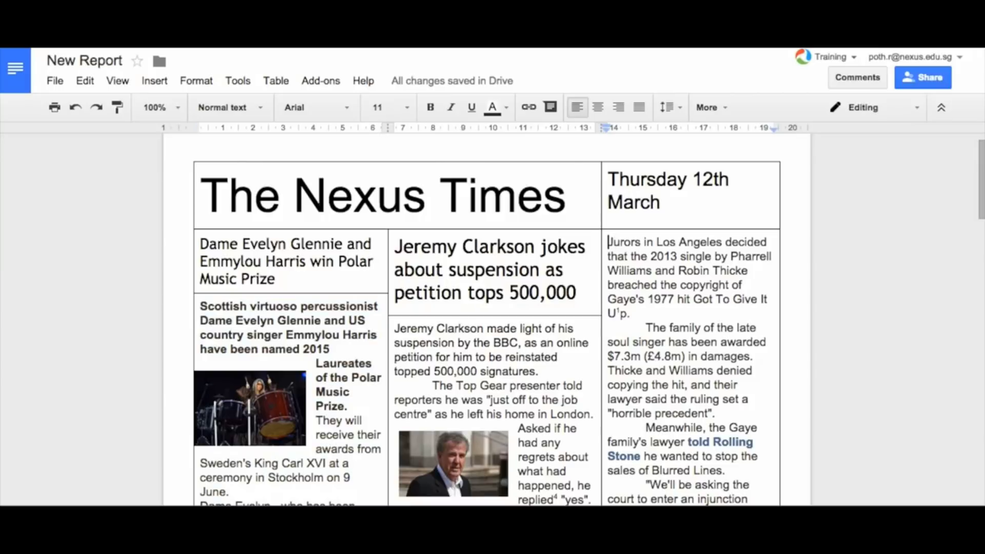
pyautogui.scroll(-12, 487, 318)
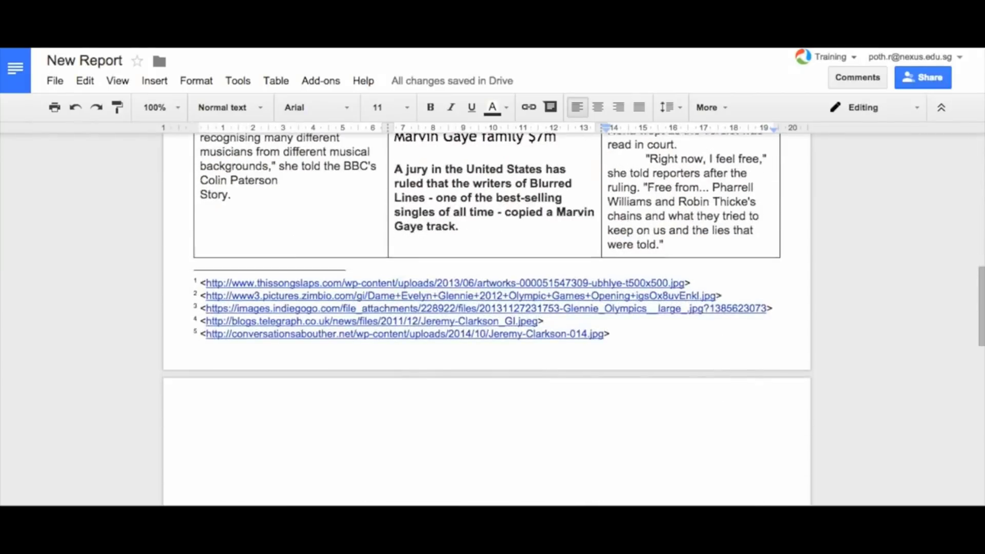
pyautogui.scroll(-2, 487, 319)
pyautogui.scroll(3, 487, 318)
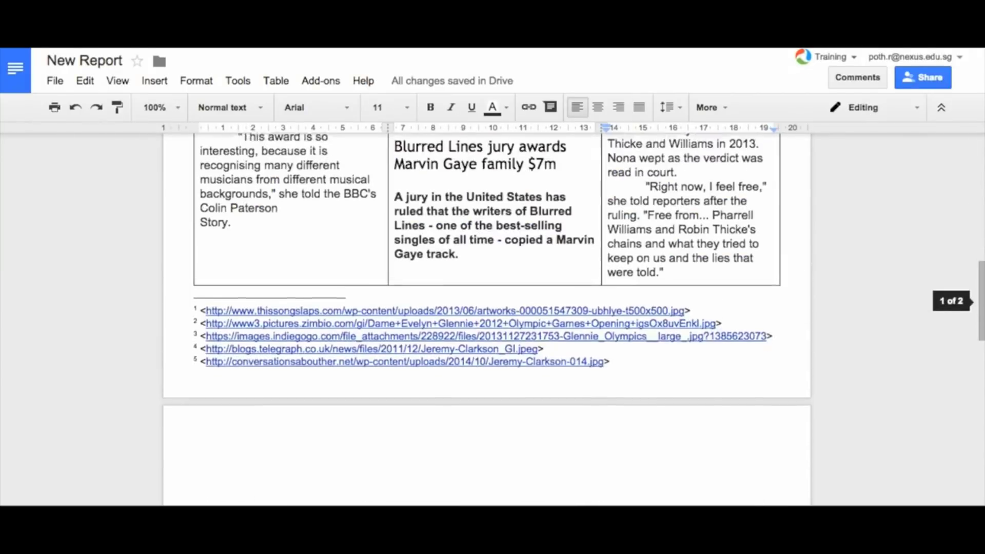
pyautogui.scroll(-3, 487, 318)
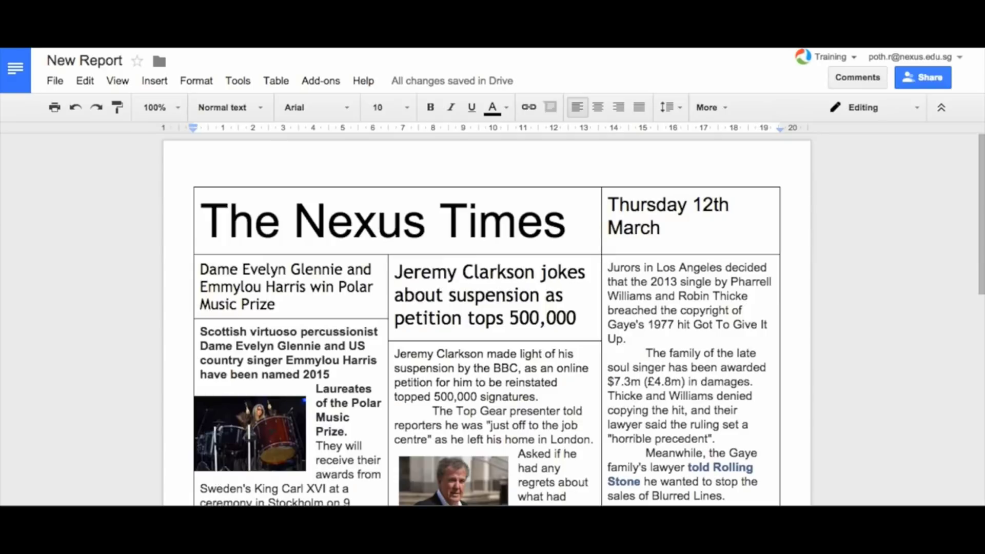
# Set the border width of the whole newspaper table to 0pt and review the page layout
pyautogui.moveTo(201, 221); pyautogui.dragTo(513, 367)
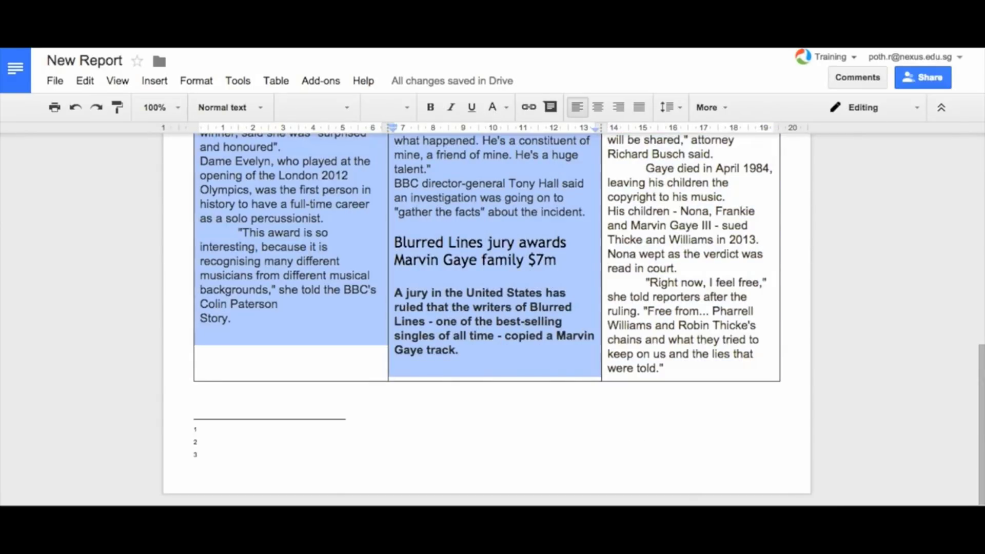
pyautogui.rightClick(545, 315)
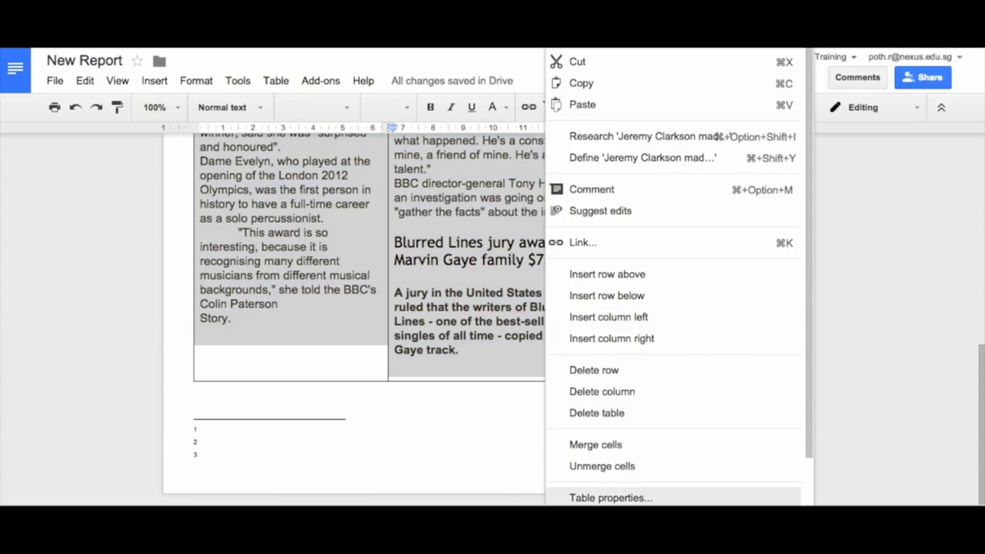
pyautogui.click(611, 498)
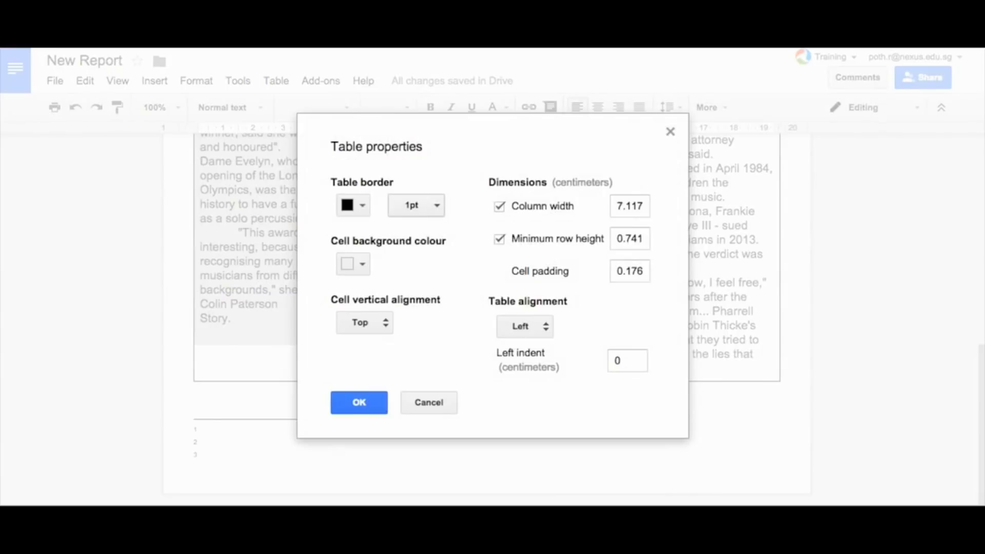
pyautogui.click(416, 205)
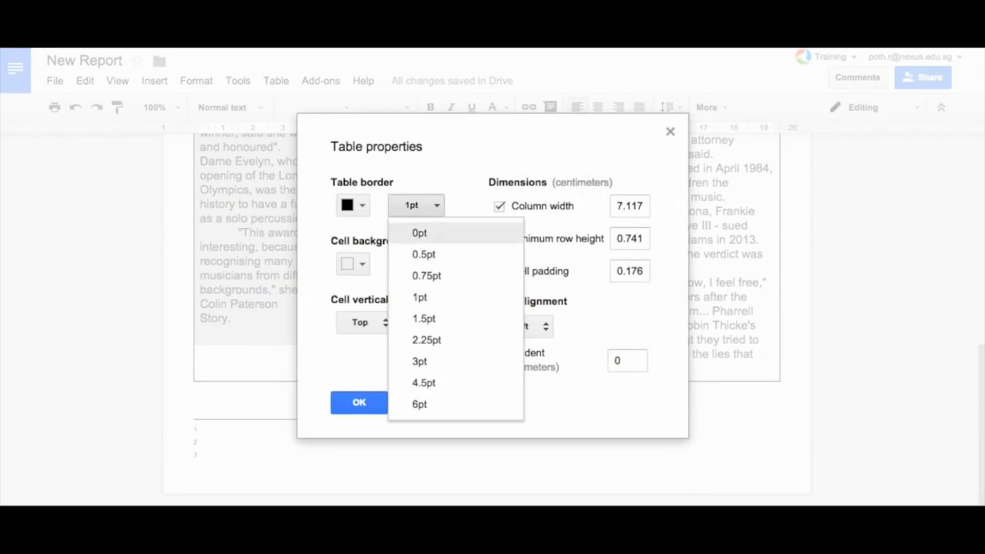
pyautogui.click(419, 232)
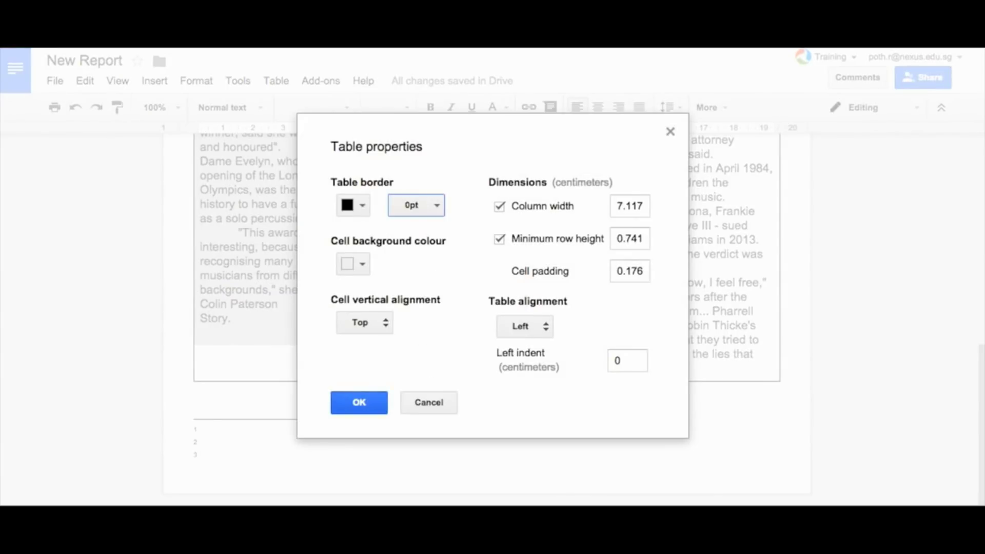
pyautogui.click(359, 402)
pyautogui.scroll(10, 487, 318)
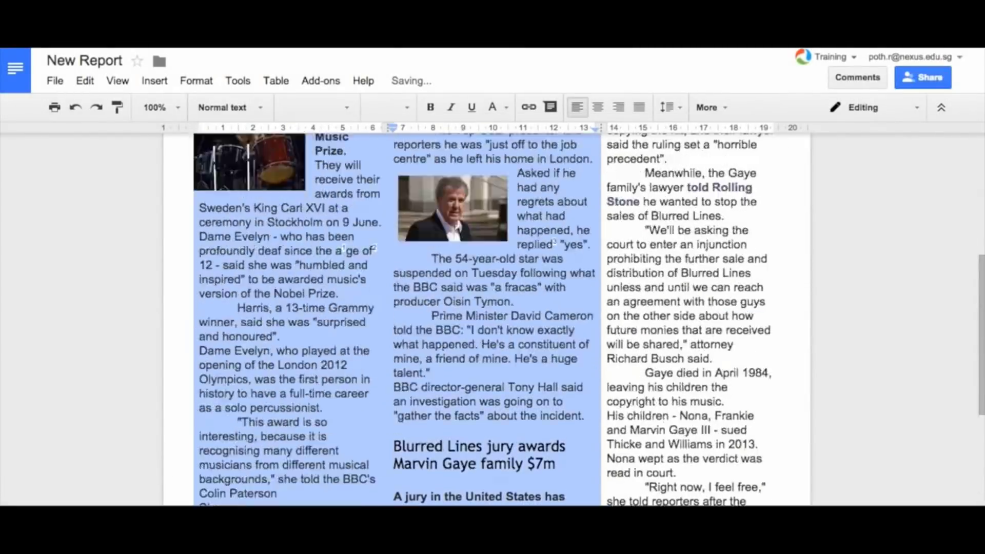
pyautogui.click(734, 203)
pyautogui.scroll(-8, 487, 318)
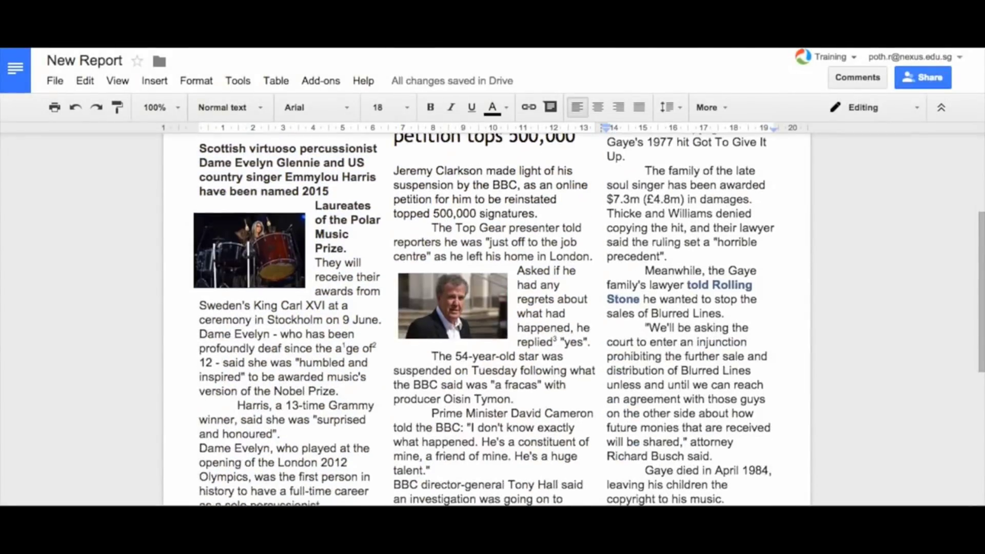
pyautogui.scroll(8, 487, 319)
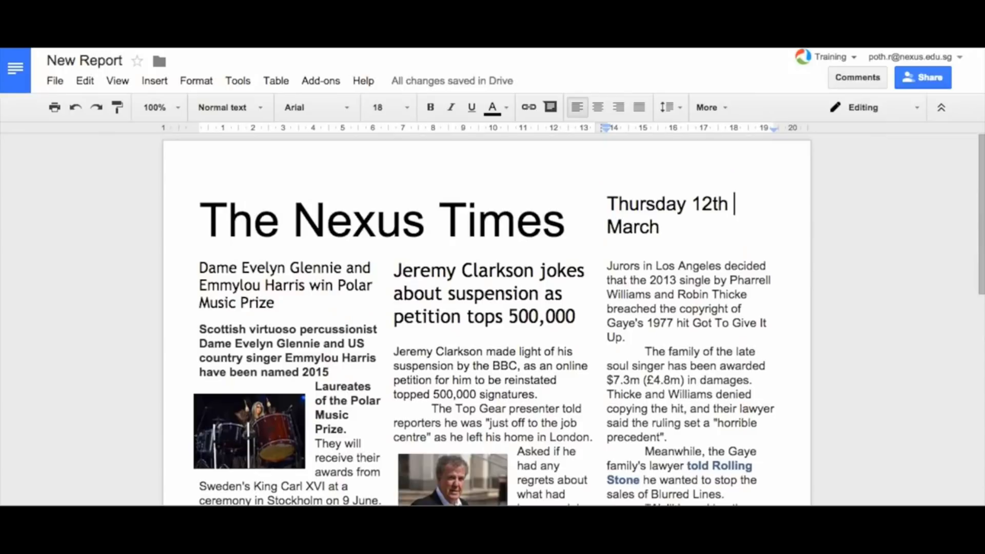